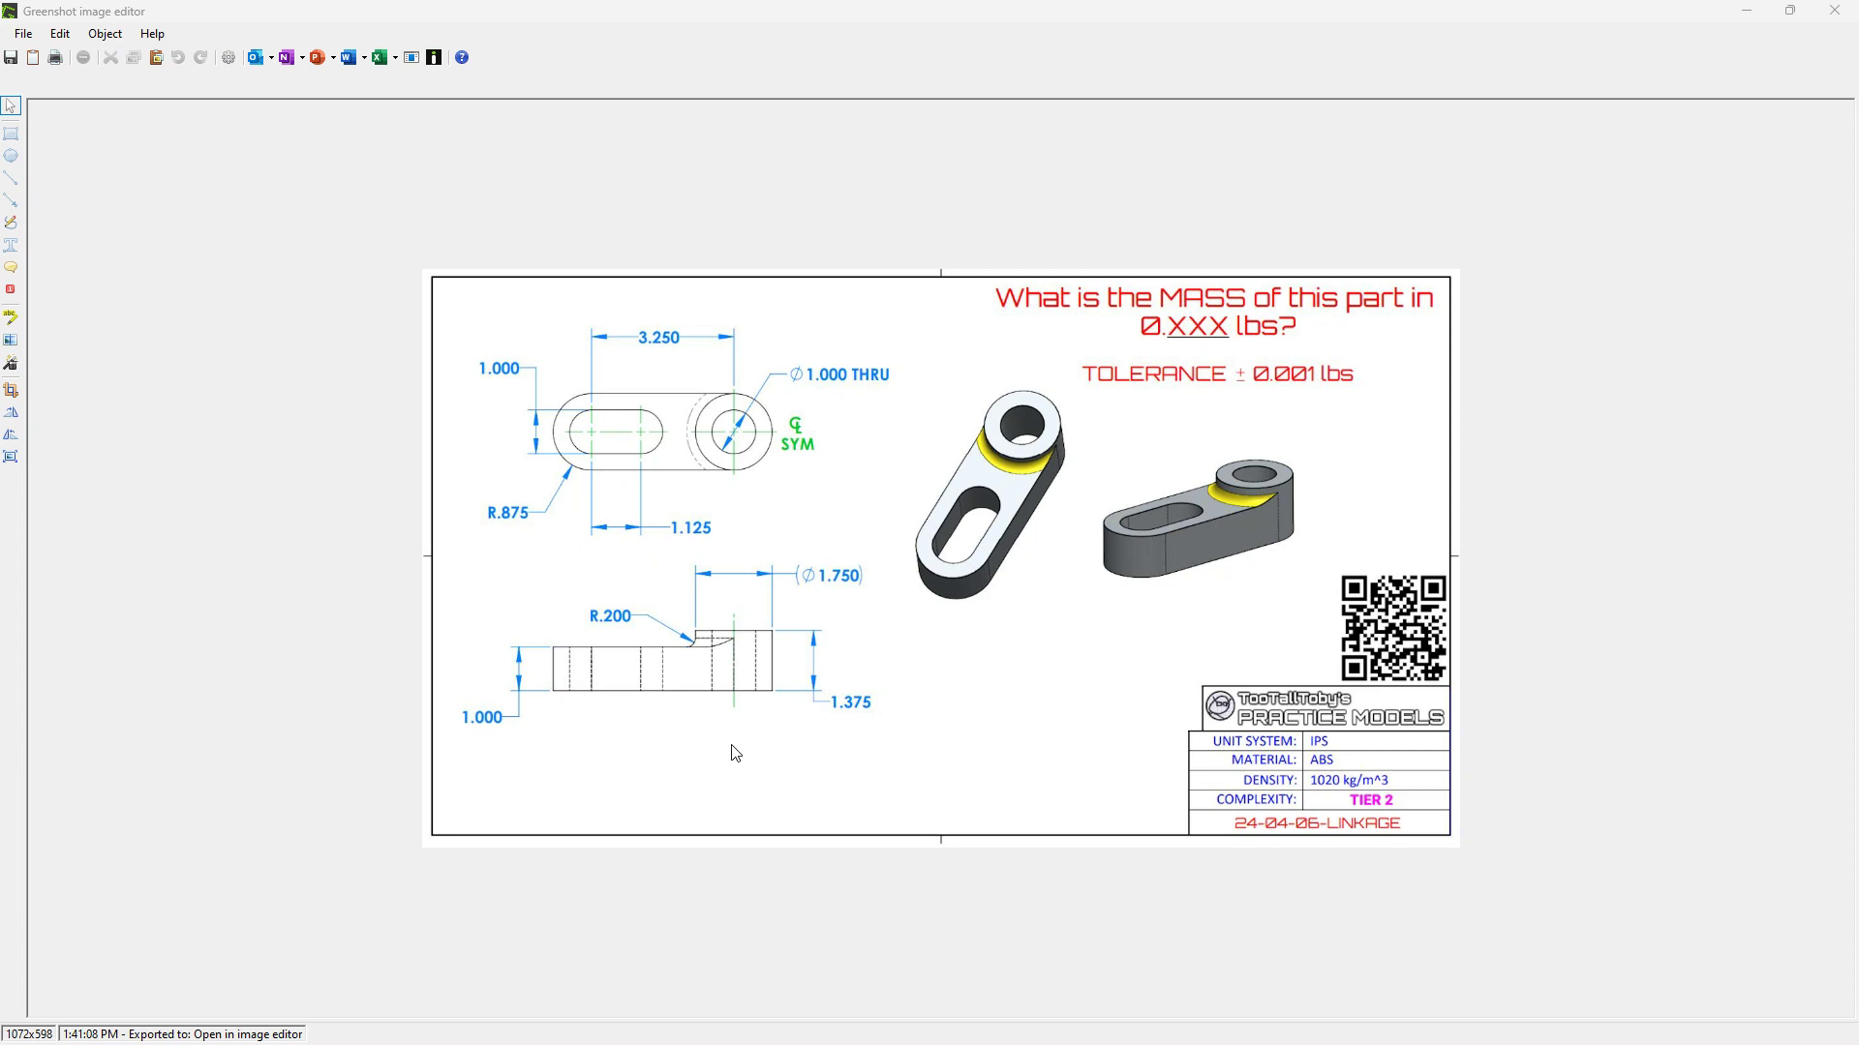
Switch to IRONCAD, place a solid slot shape in the empty scene, and set its width to .875+.875 (1.750 in).
double_click(866, 10)
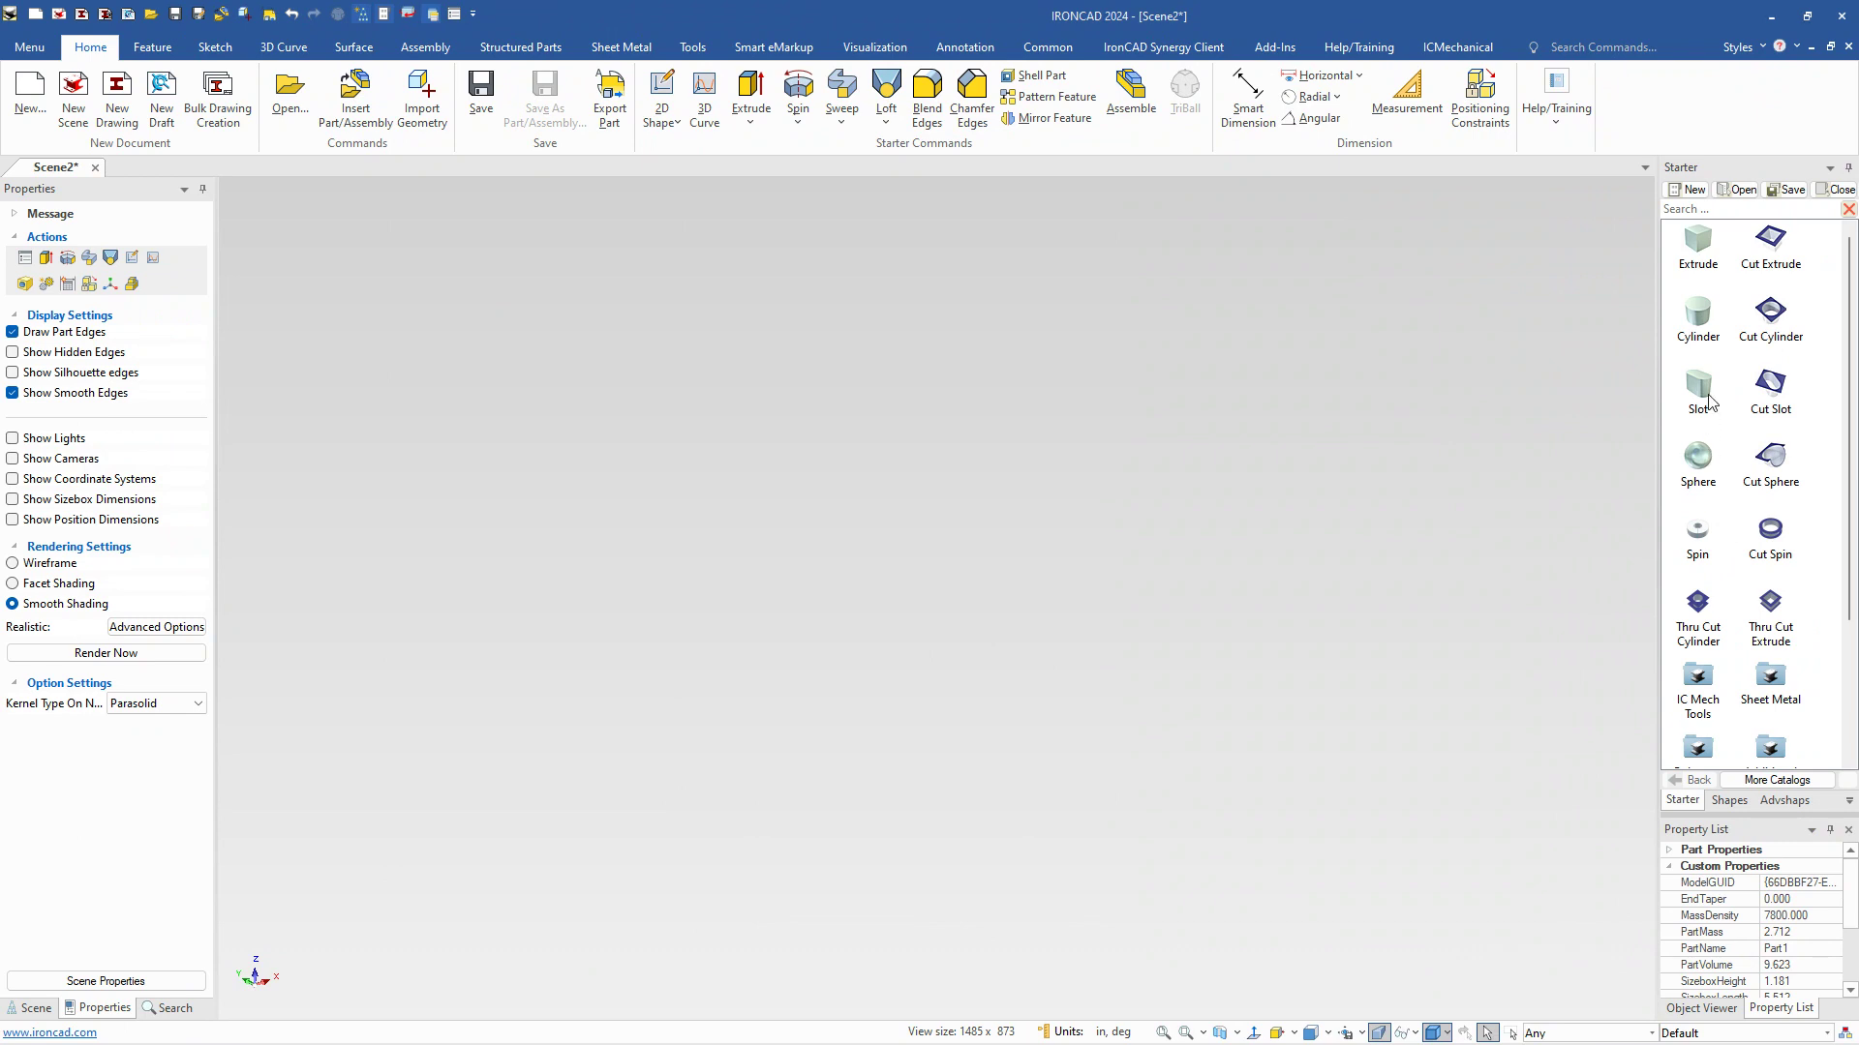
left_click_drag(1707, 392, 945, 614)
left_click(984, 594)
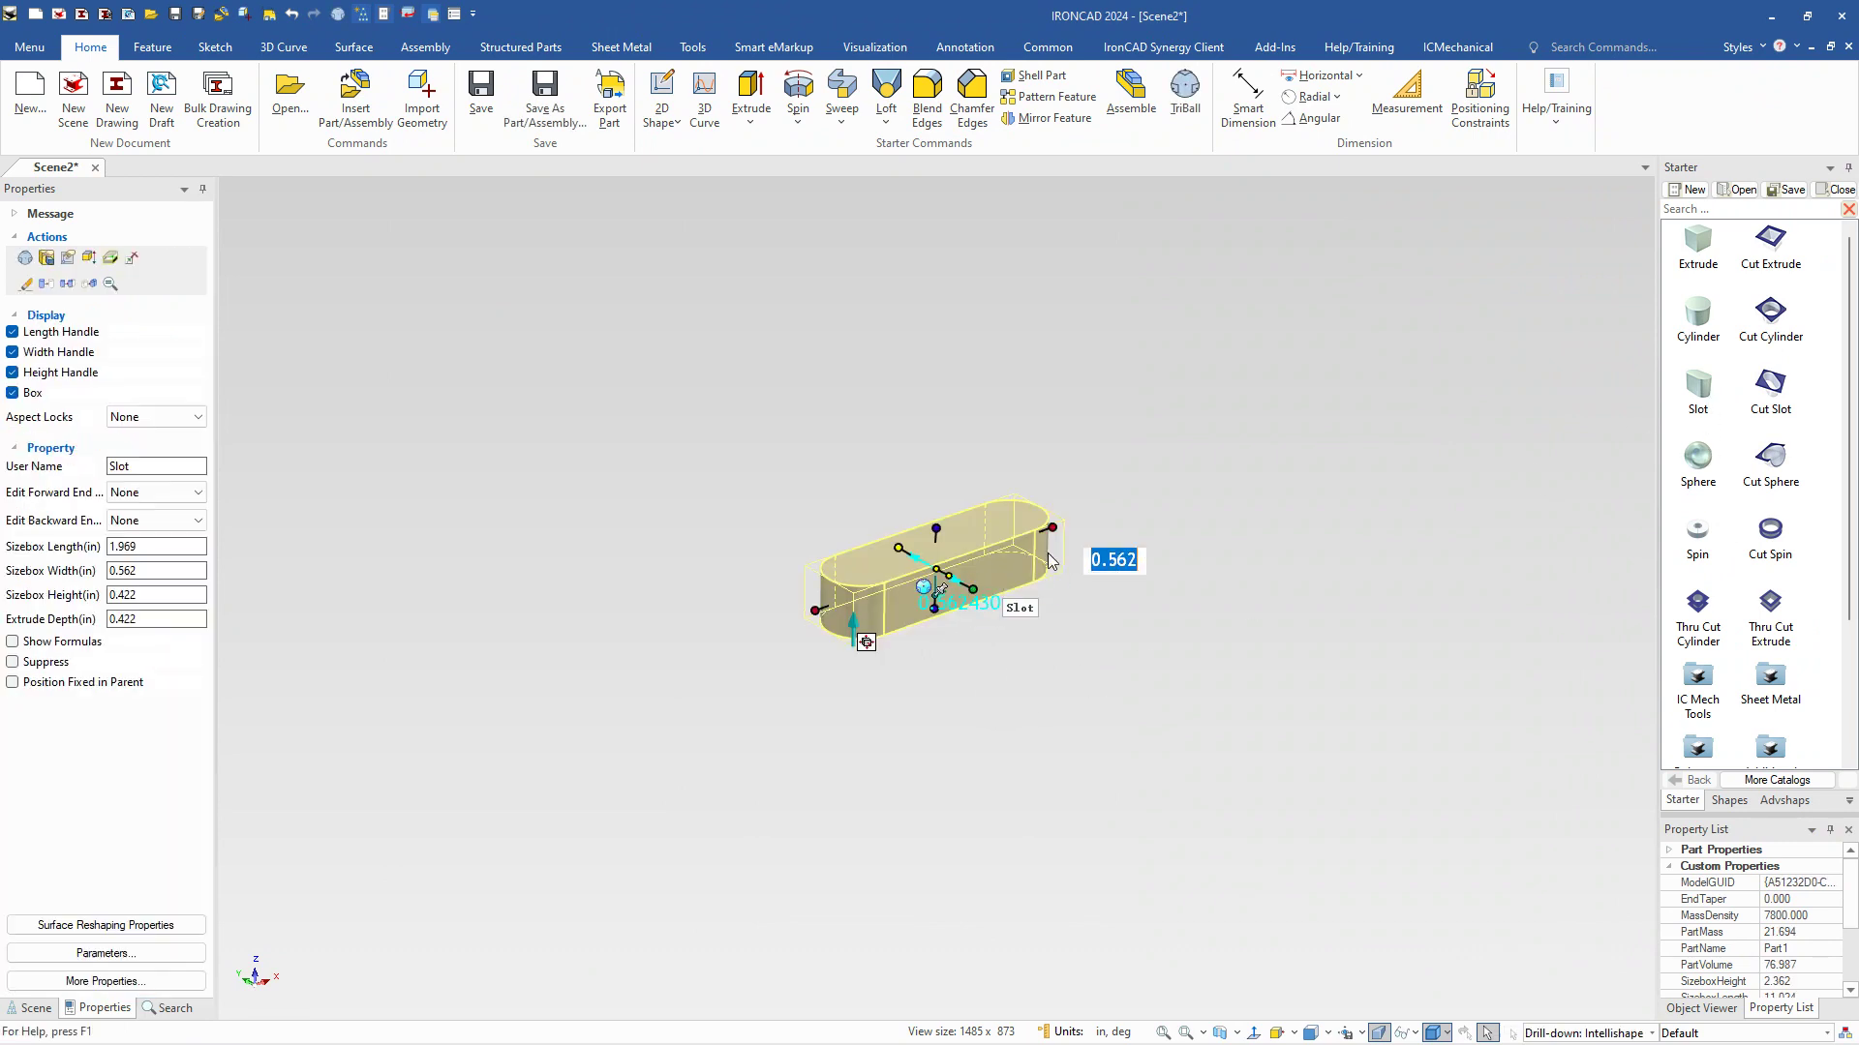
left_click_drag(816, 610, 714, 681)
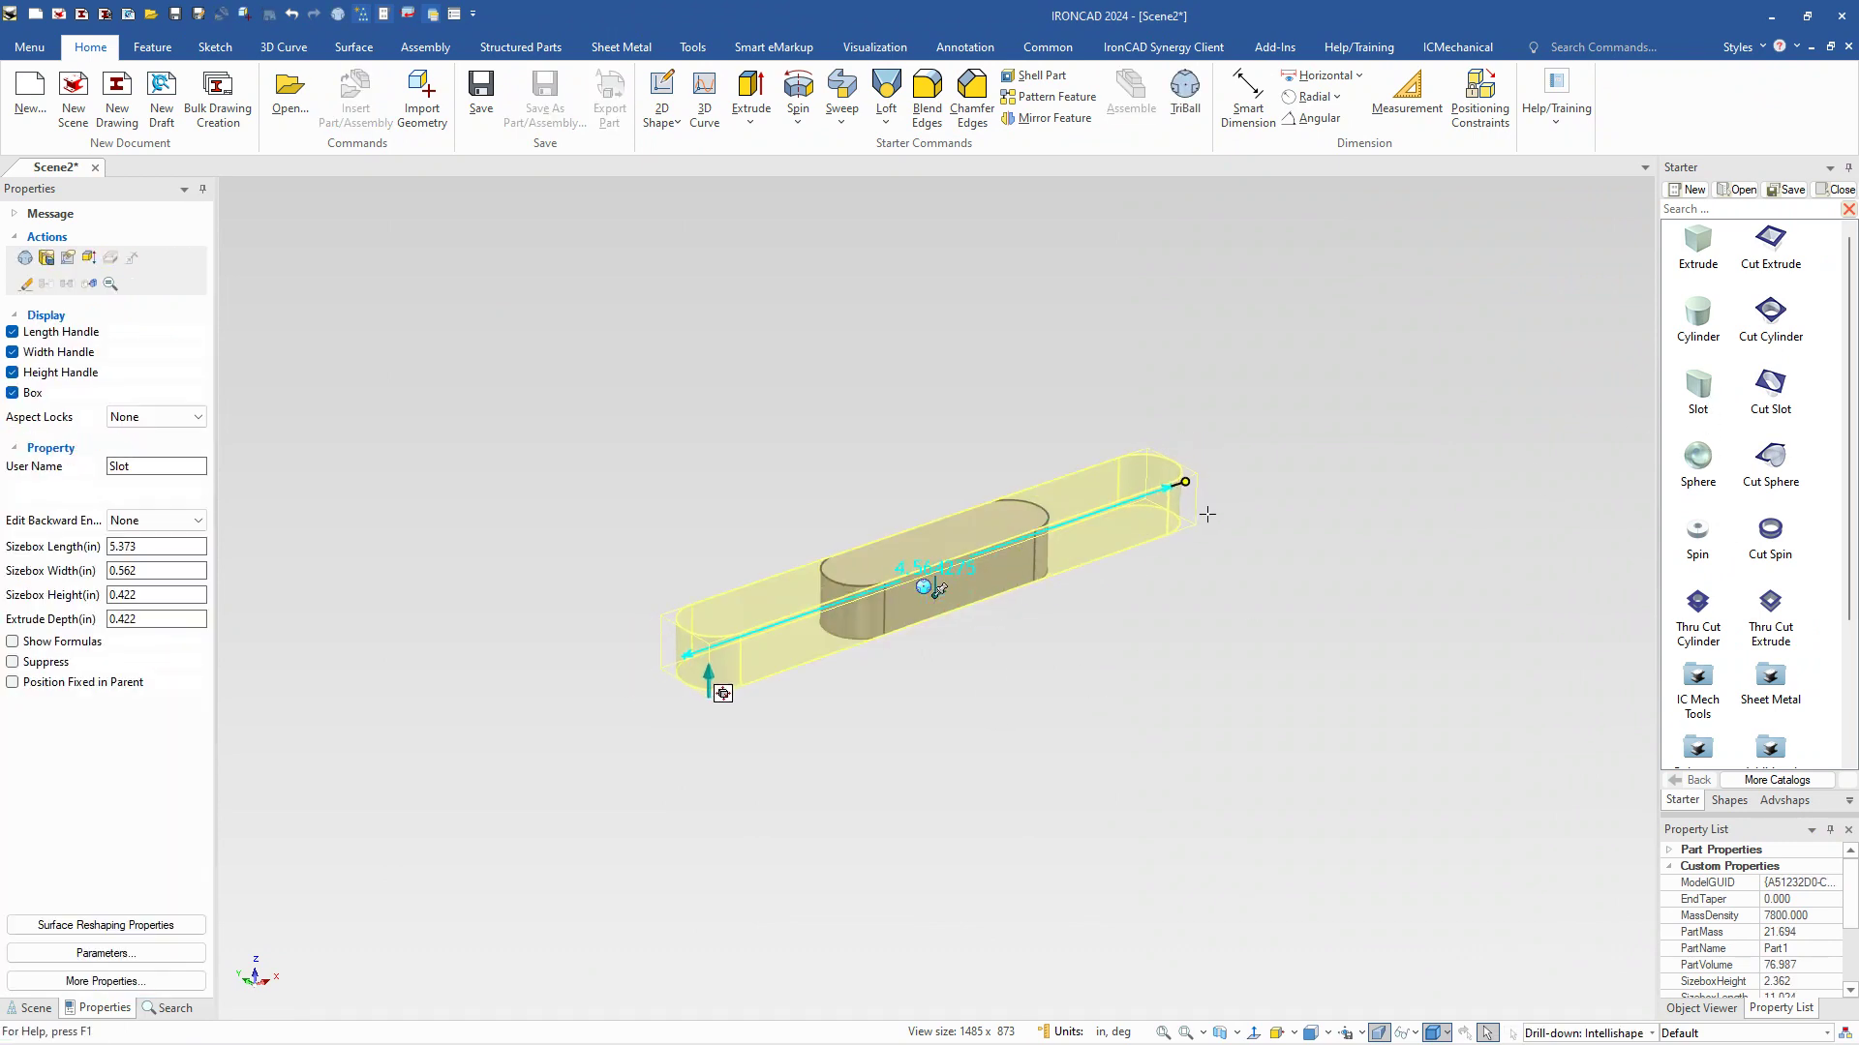
left_click_drag(973, 588, 1052, 635)
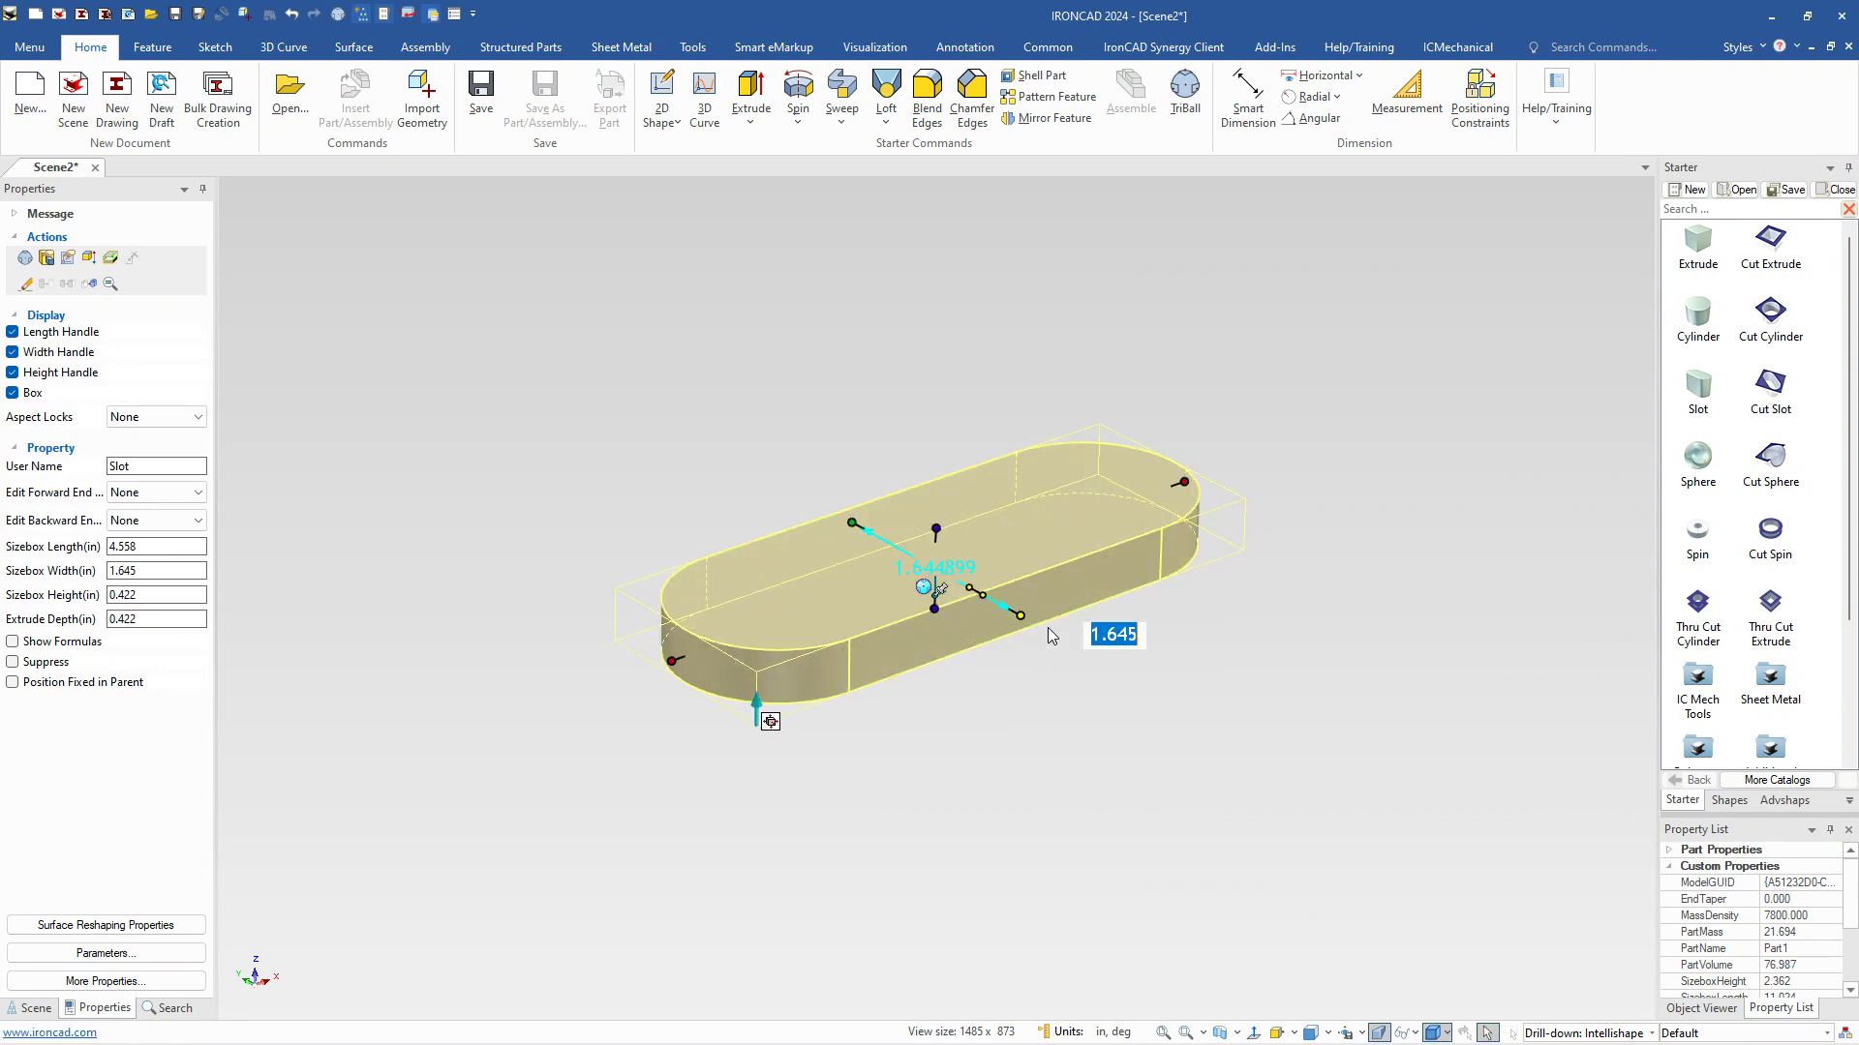
type(".875+.875")
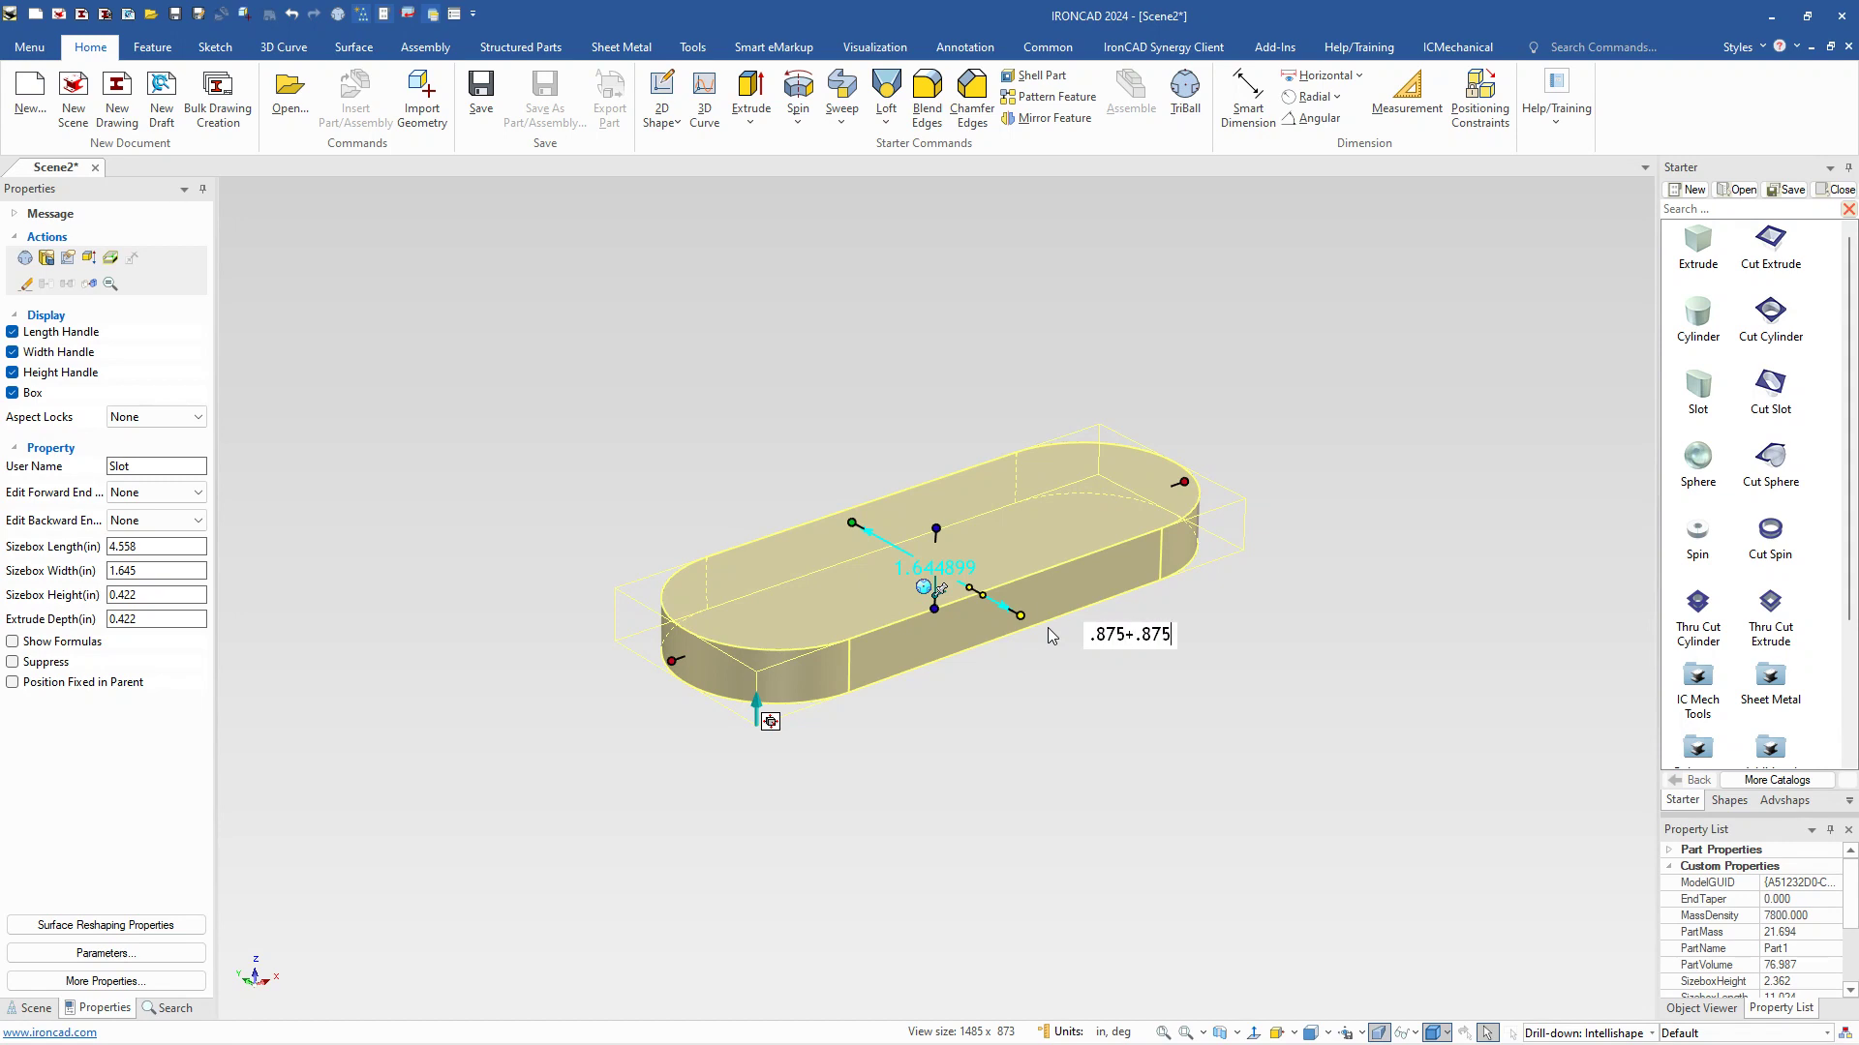
key("Tab")
key("Escape")
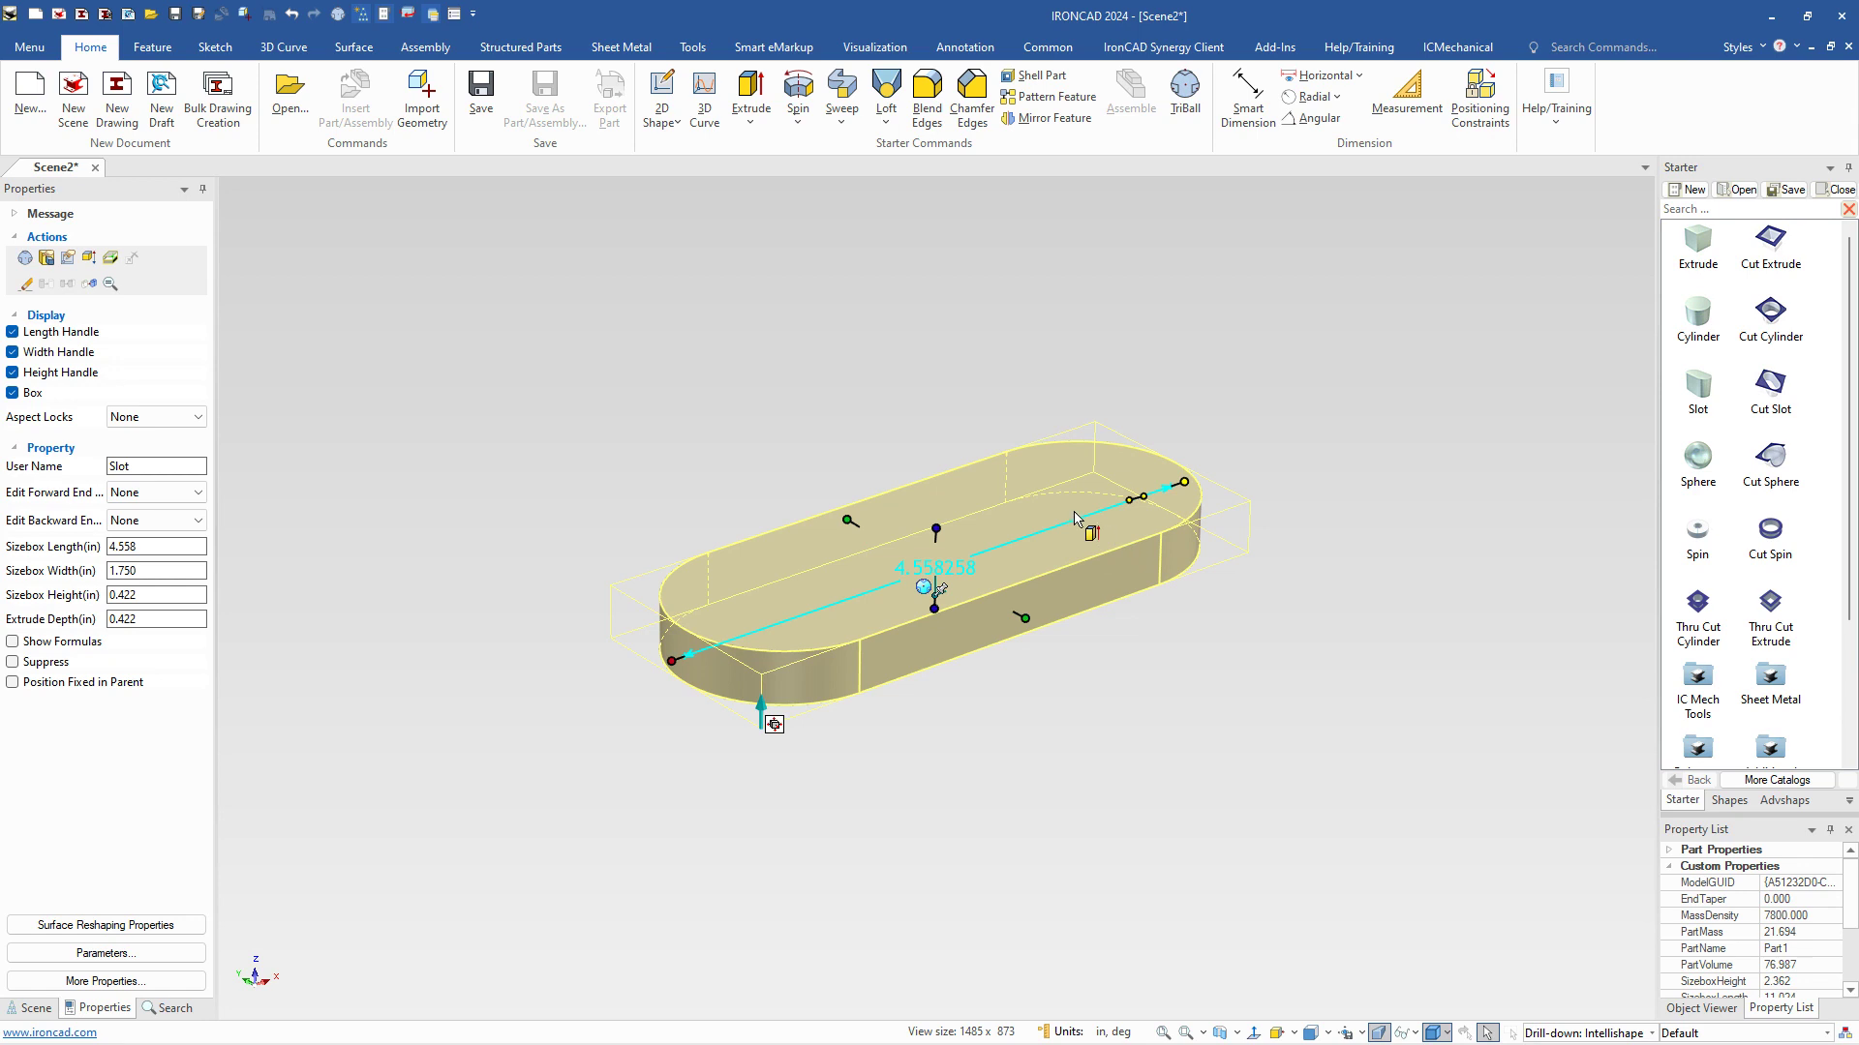
Set the slot shape's overall length to 5 in.
double_click(1187, 484)
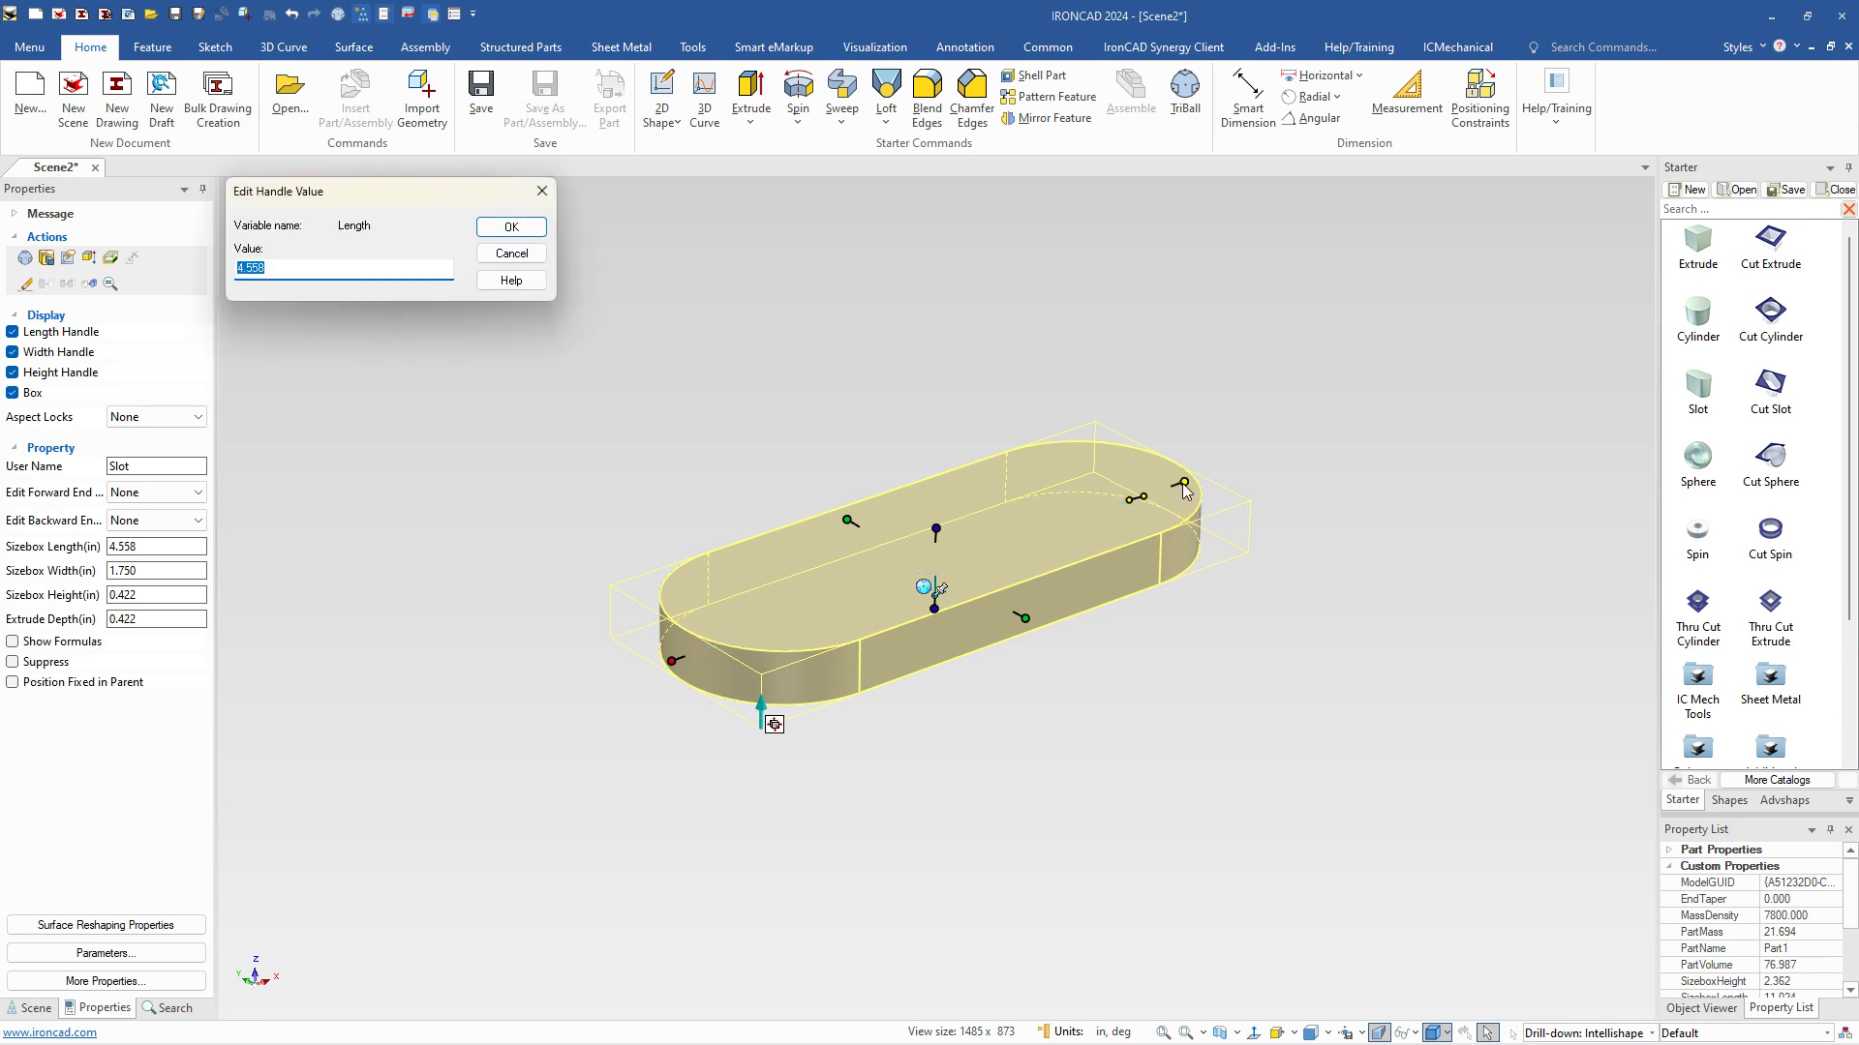
type("3")
key("Return")
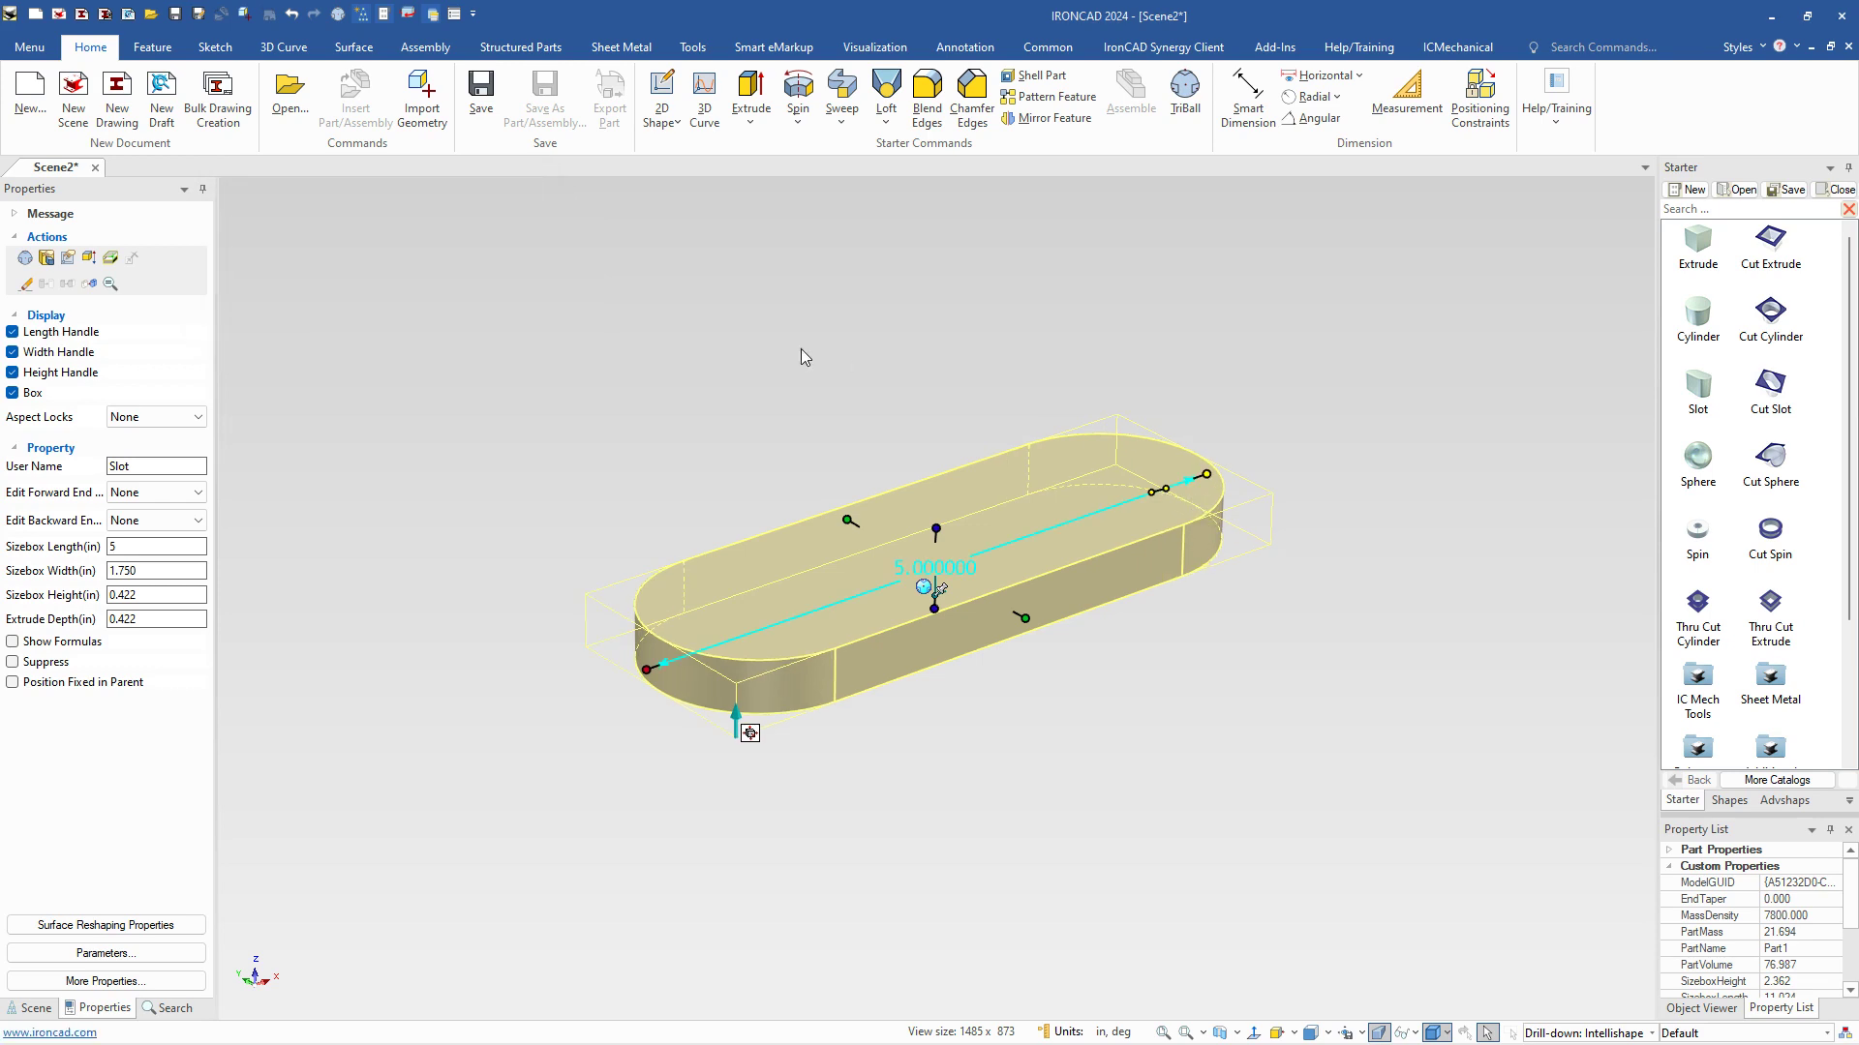
Measure the distance between the centres of the two rounded ends on the slot's upper face.
left_click(824, 372)
left_click(1247, 96)
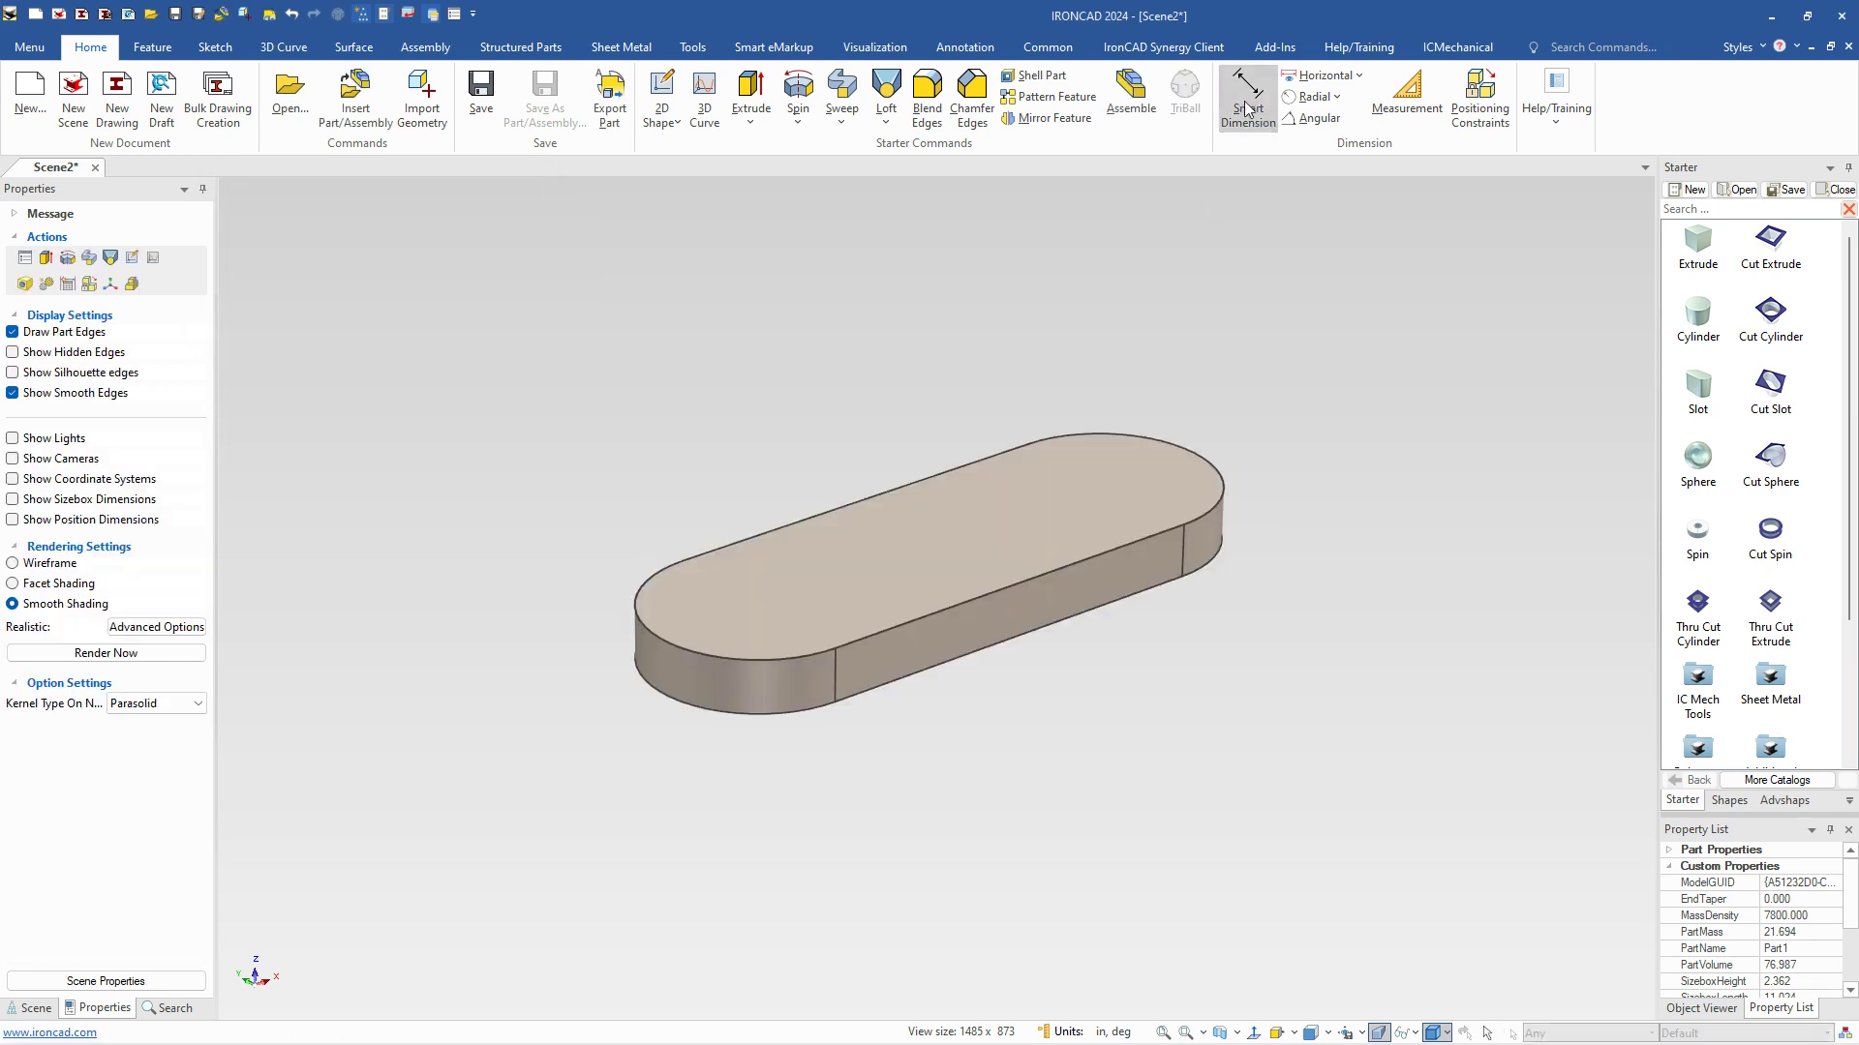
left_click(757, 603)
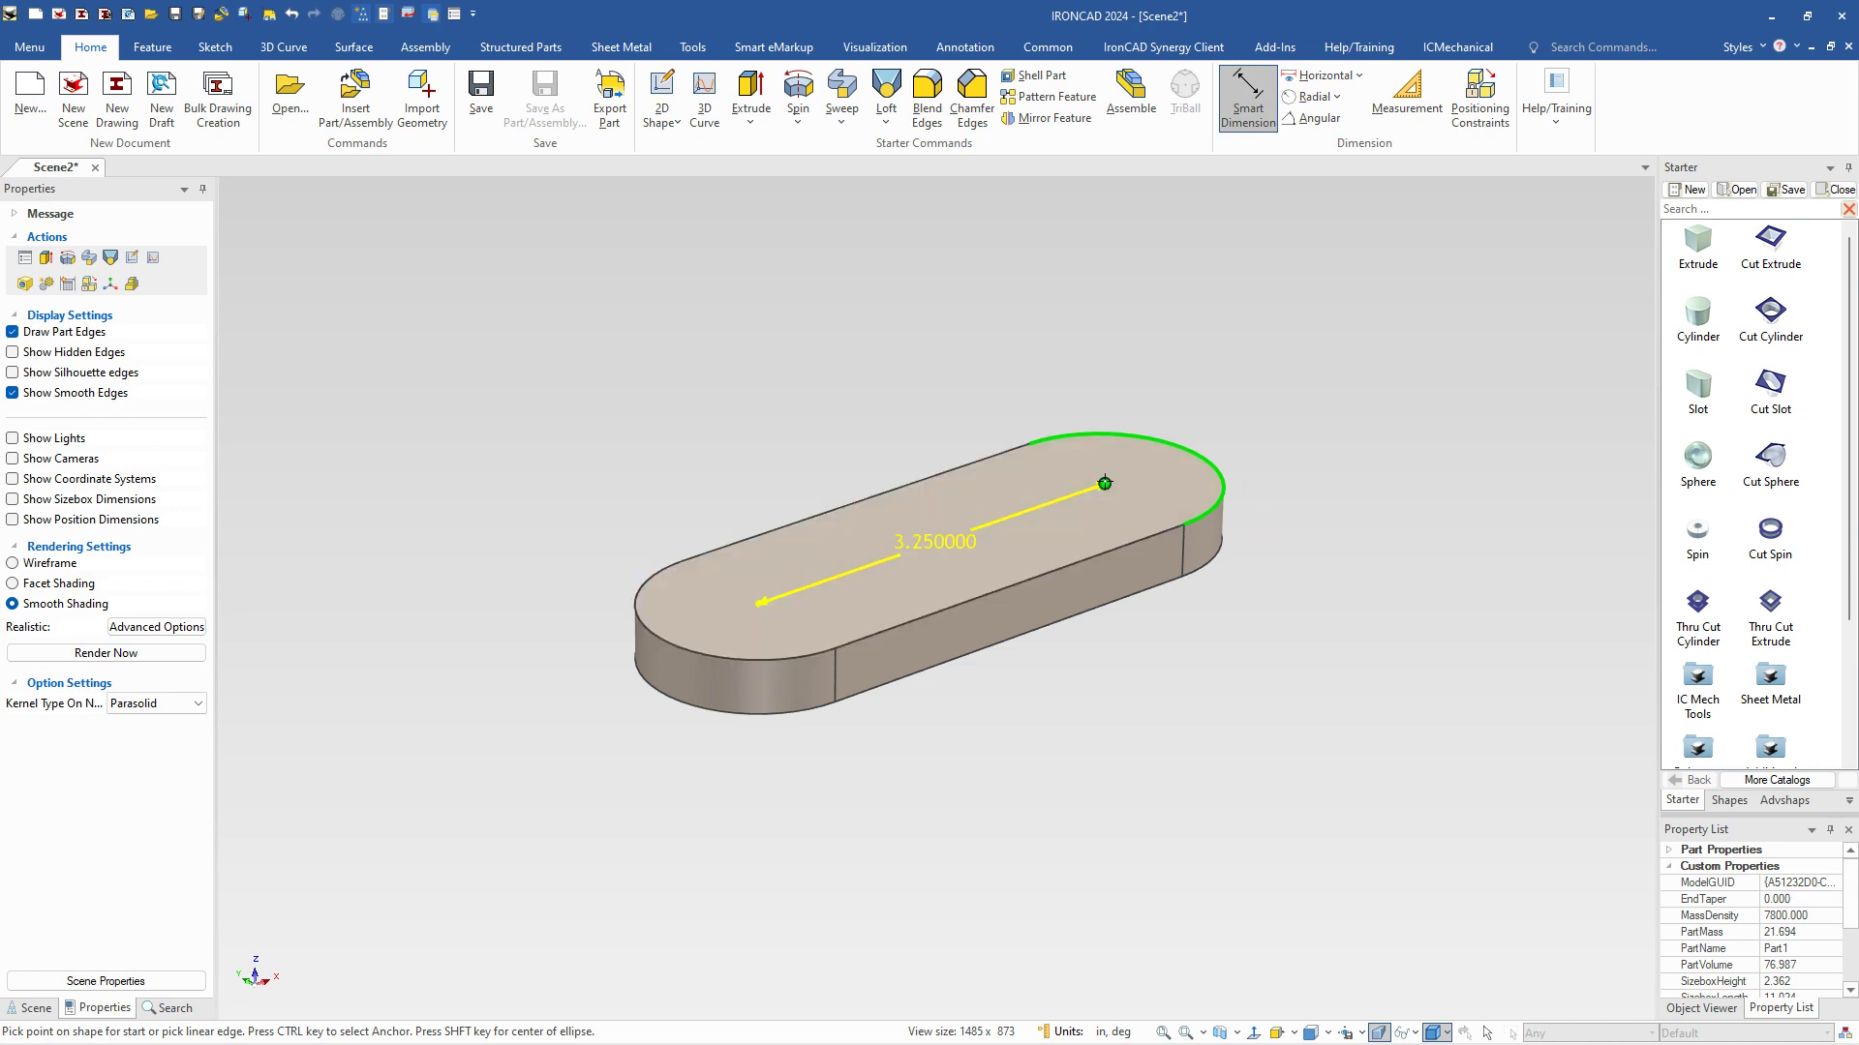
key("Escape")
Set the slot shape's height to 1 in.
left_click(946, 527)
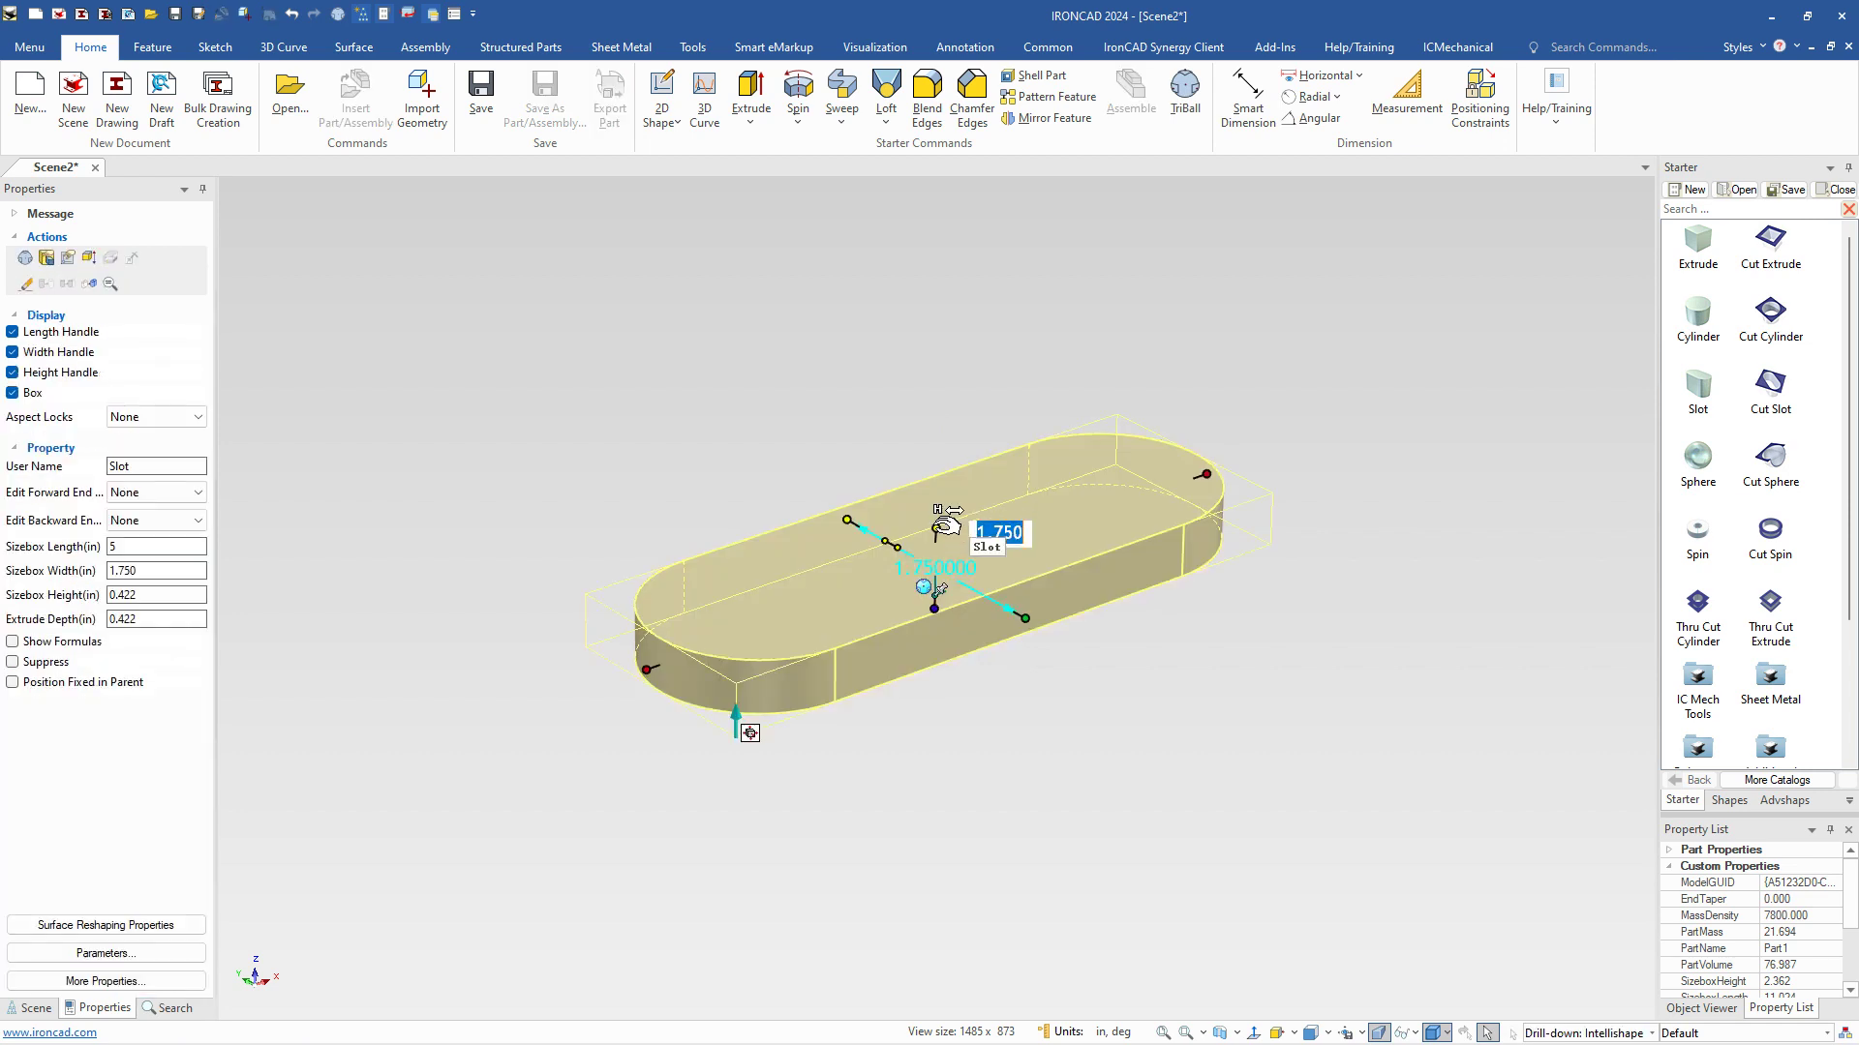
key("Tab")
type("1")
key("Tab")
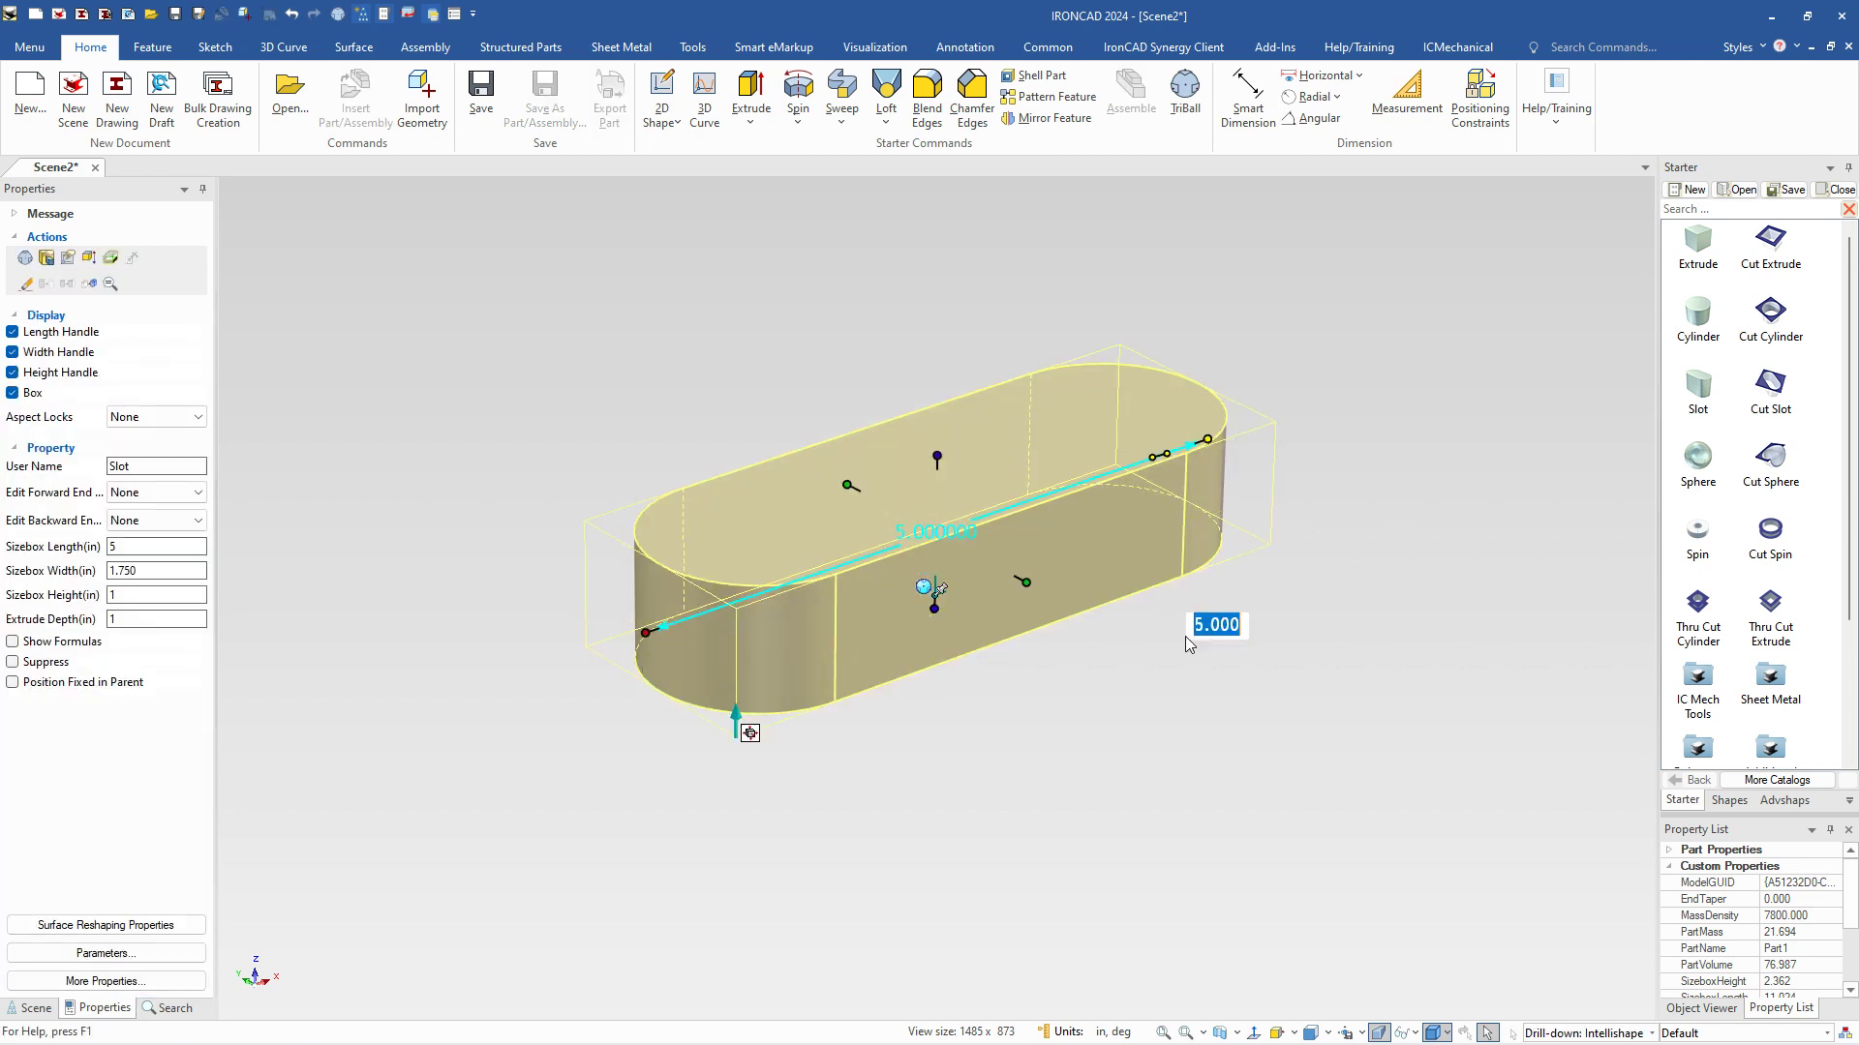
left_click(1243, 661)
Add a cylinder centred on the far rounded end of the upper face, 1.750 in in diameter and .375 in high.
left_click_drag(1698, 316, 1106, 411)
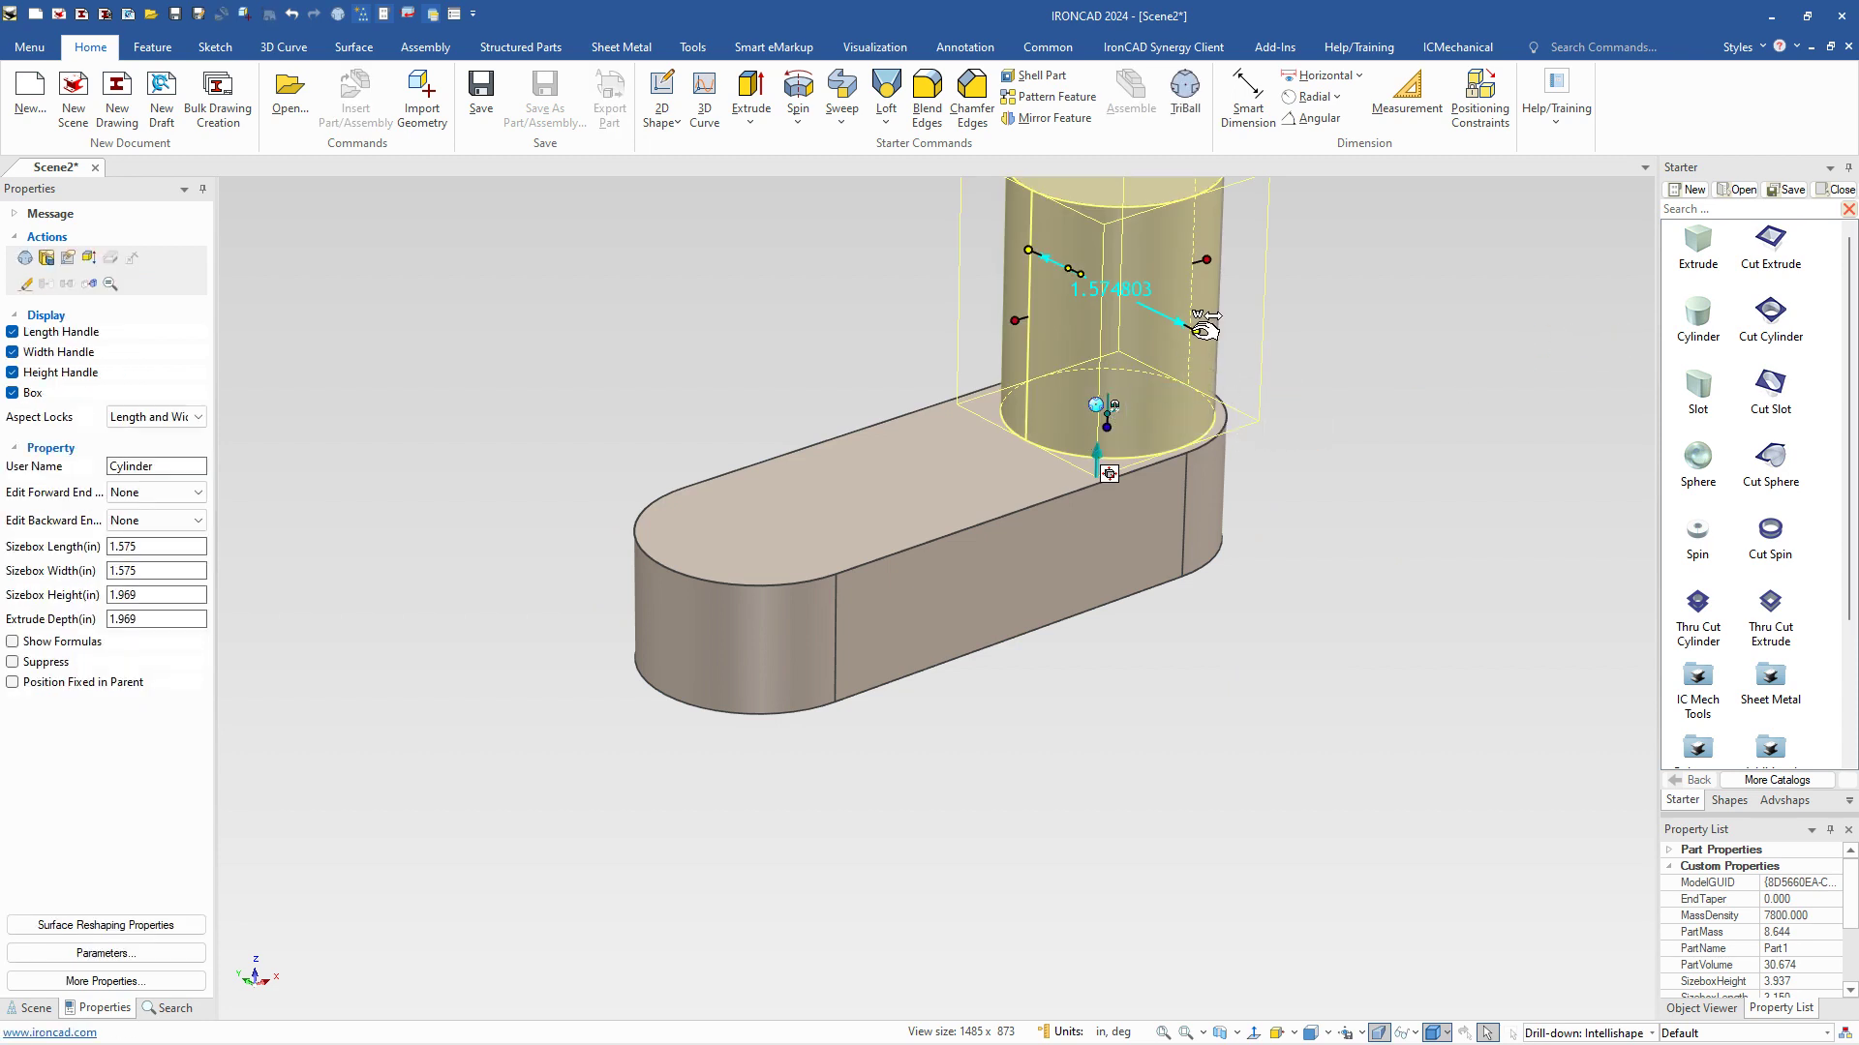
mouse_move(1200, 329)
left_mouse_down()
mouse_move(1232, 357)
mouse_move(1203, 335)
left_mouse_up()
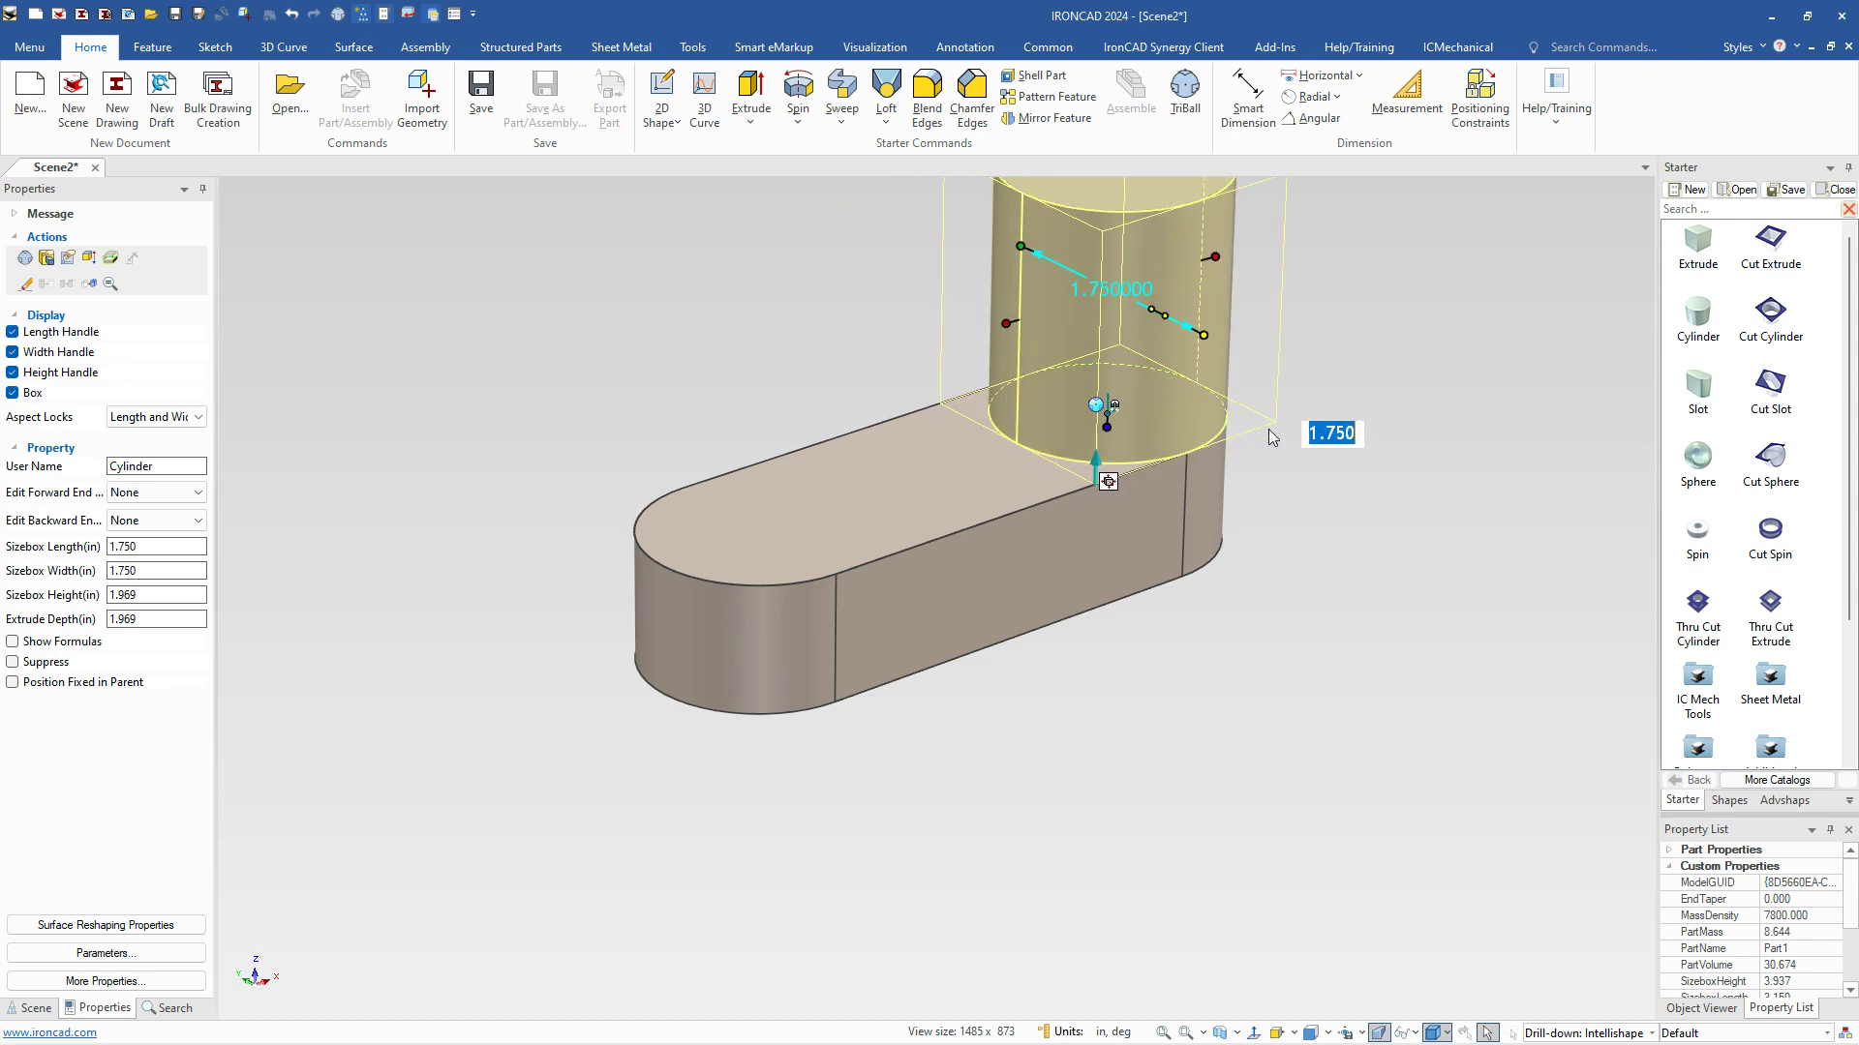
scroll(1208, 391, "down", 2)
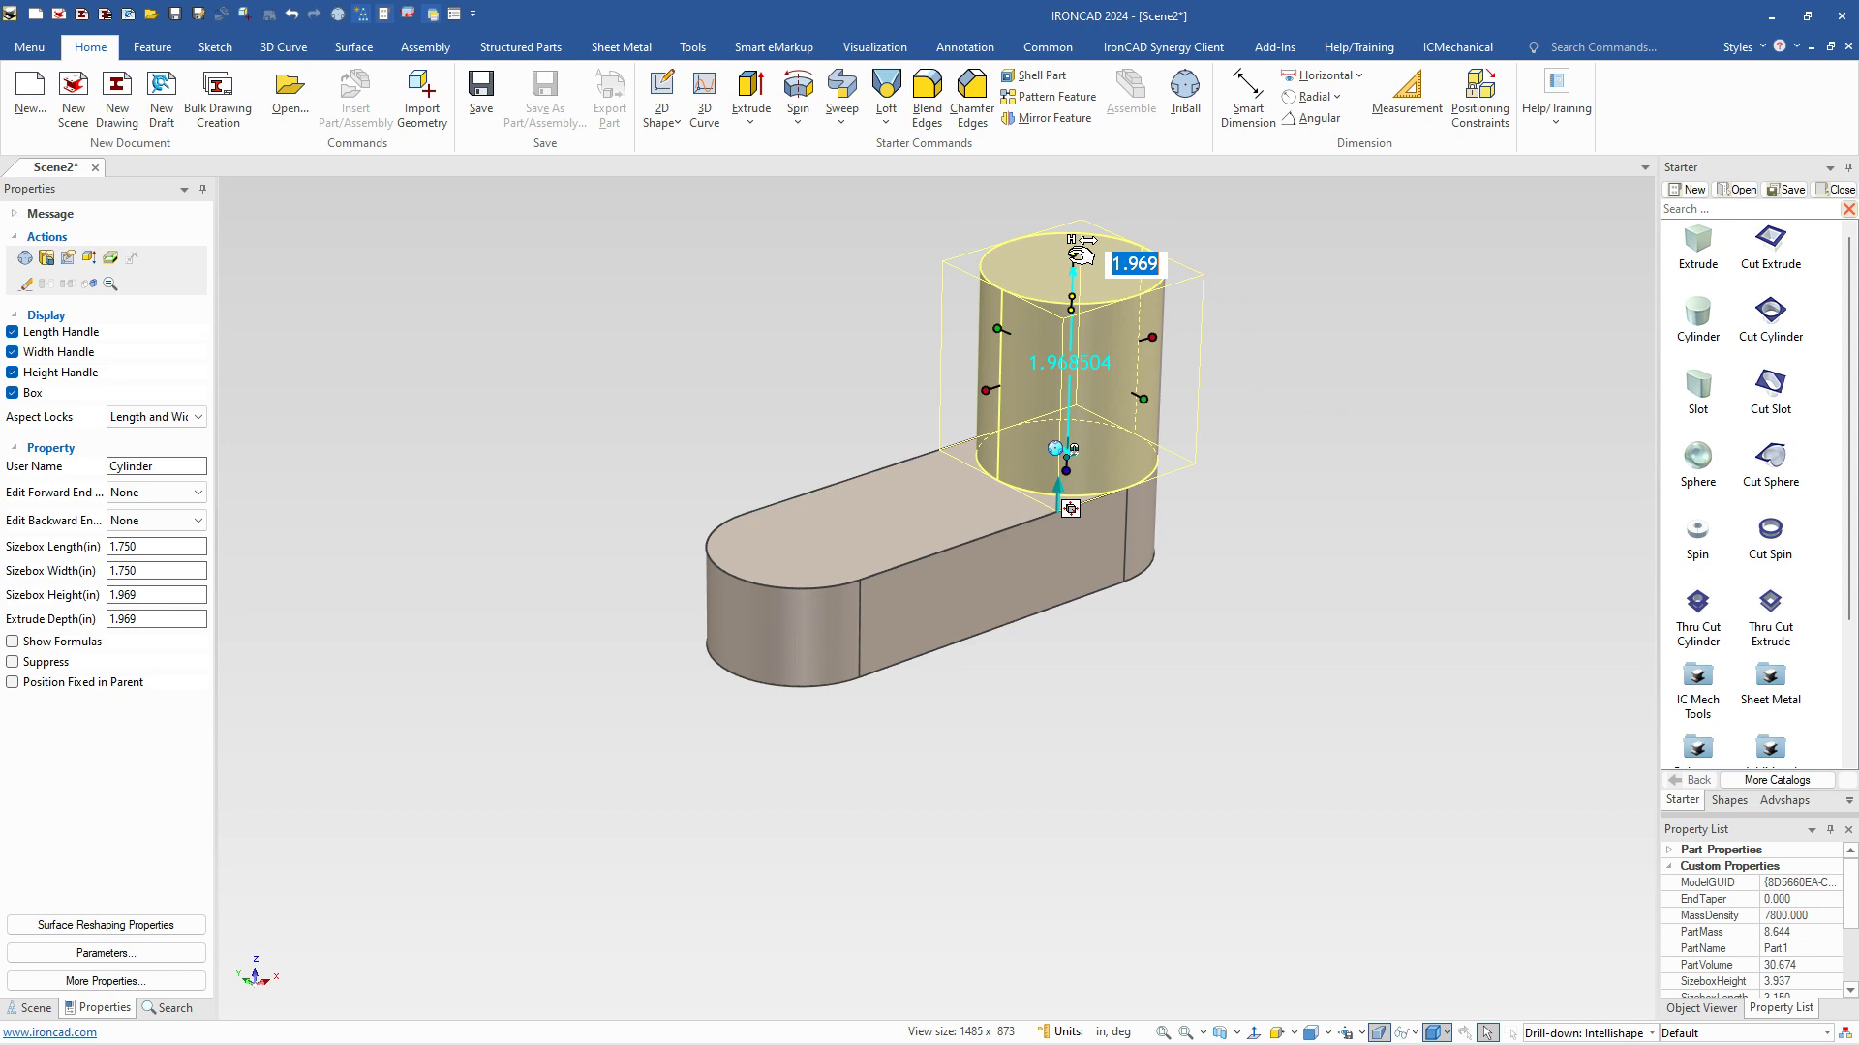
type(".375")
key("Return")
left_click(1263, 730)
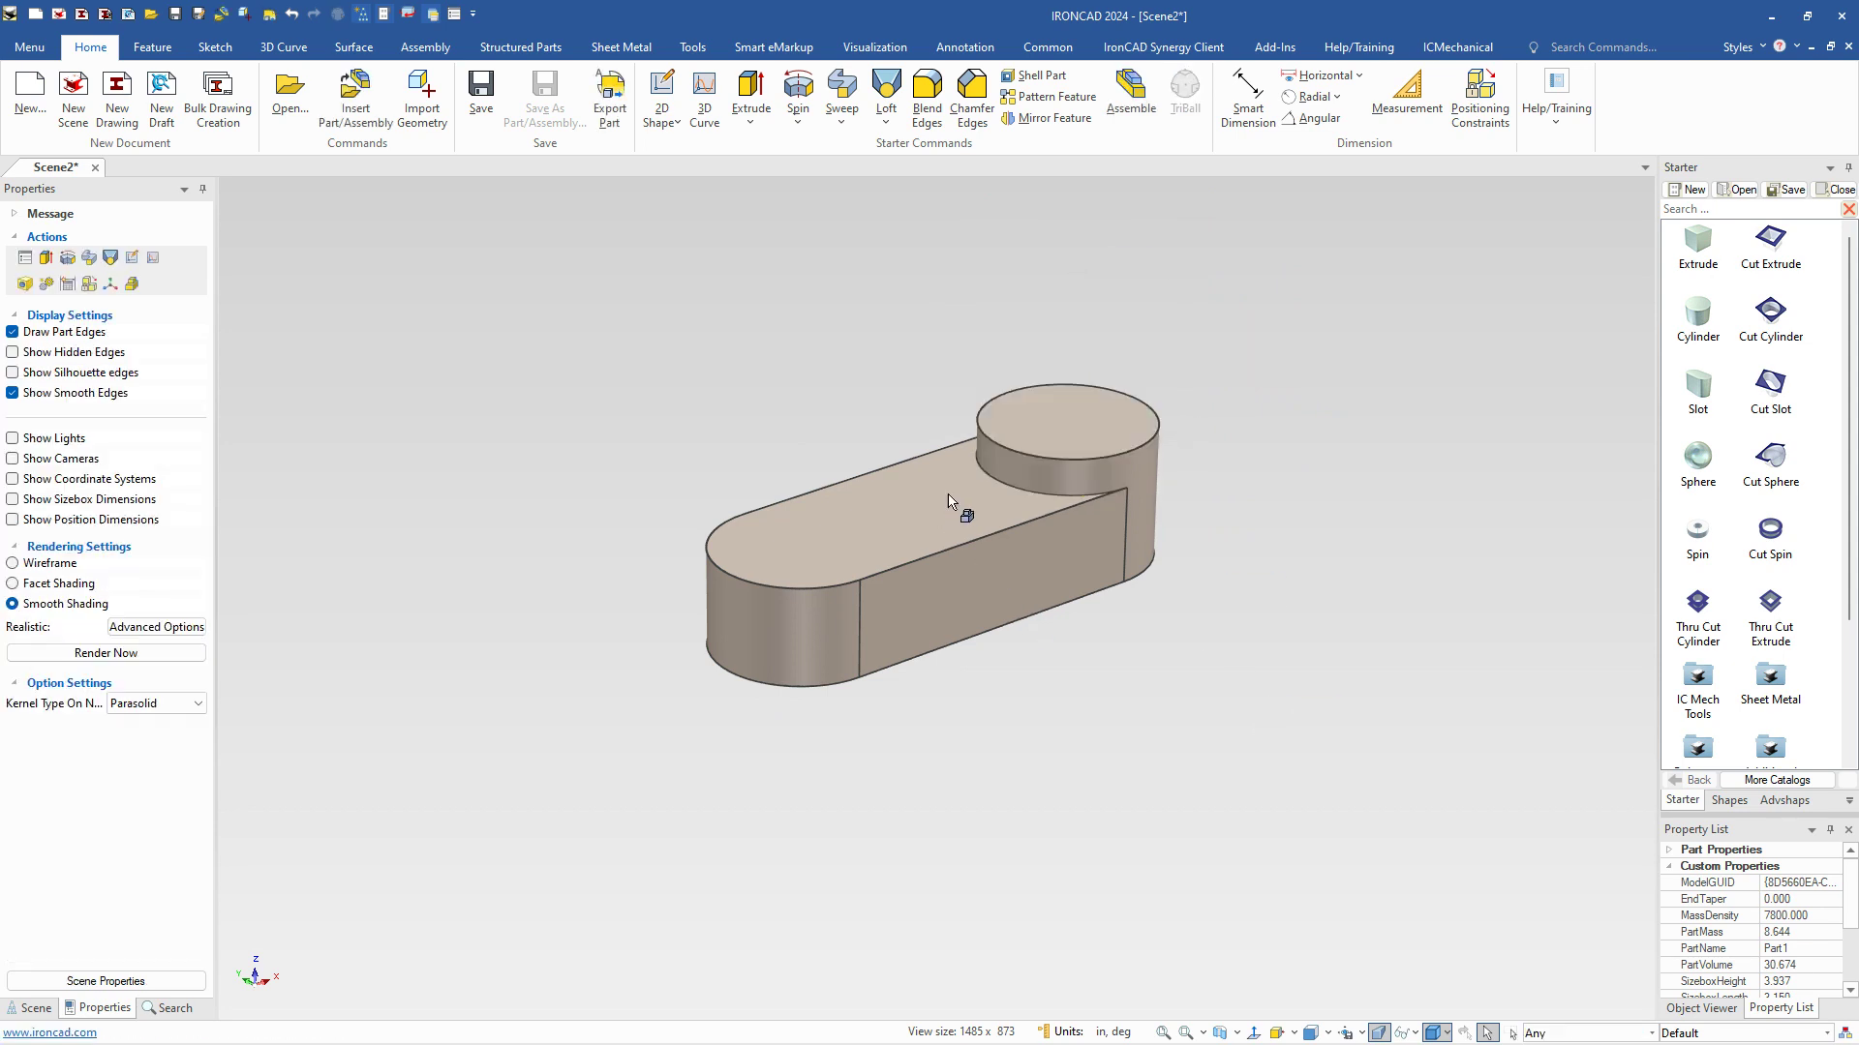
Add a slot cut at the centre of the near rounded end, 1 in wide and 1.125+1 (2.125 in) long.
scroll(953, 513, "up", 2)
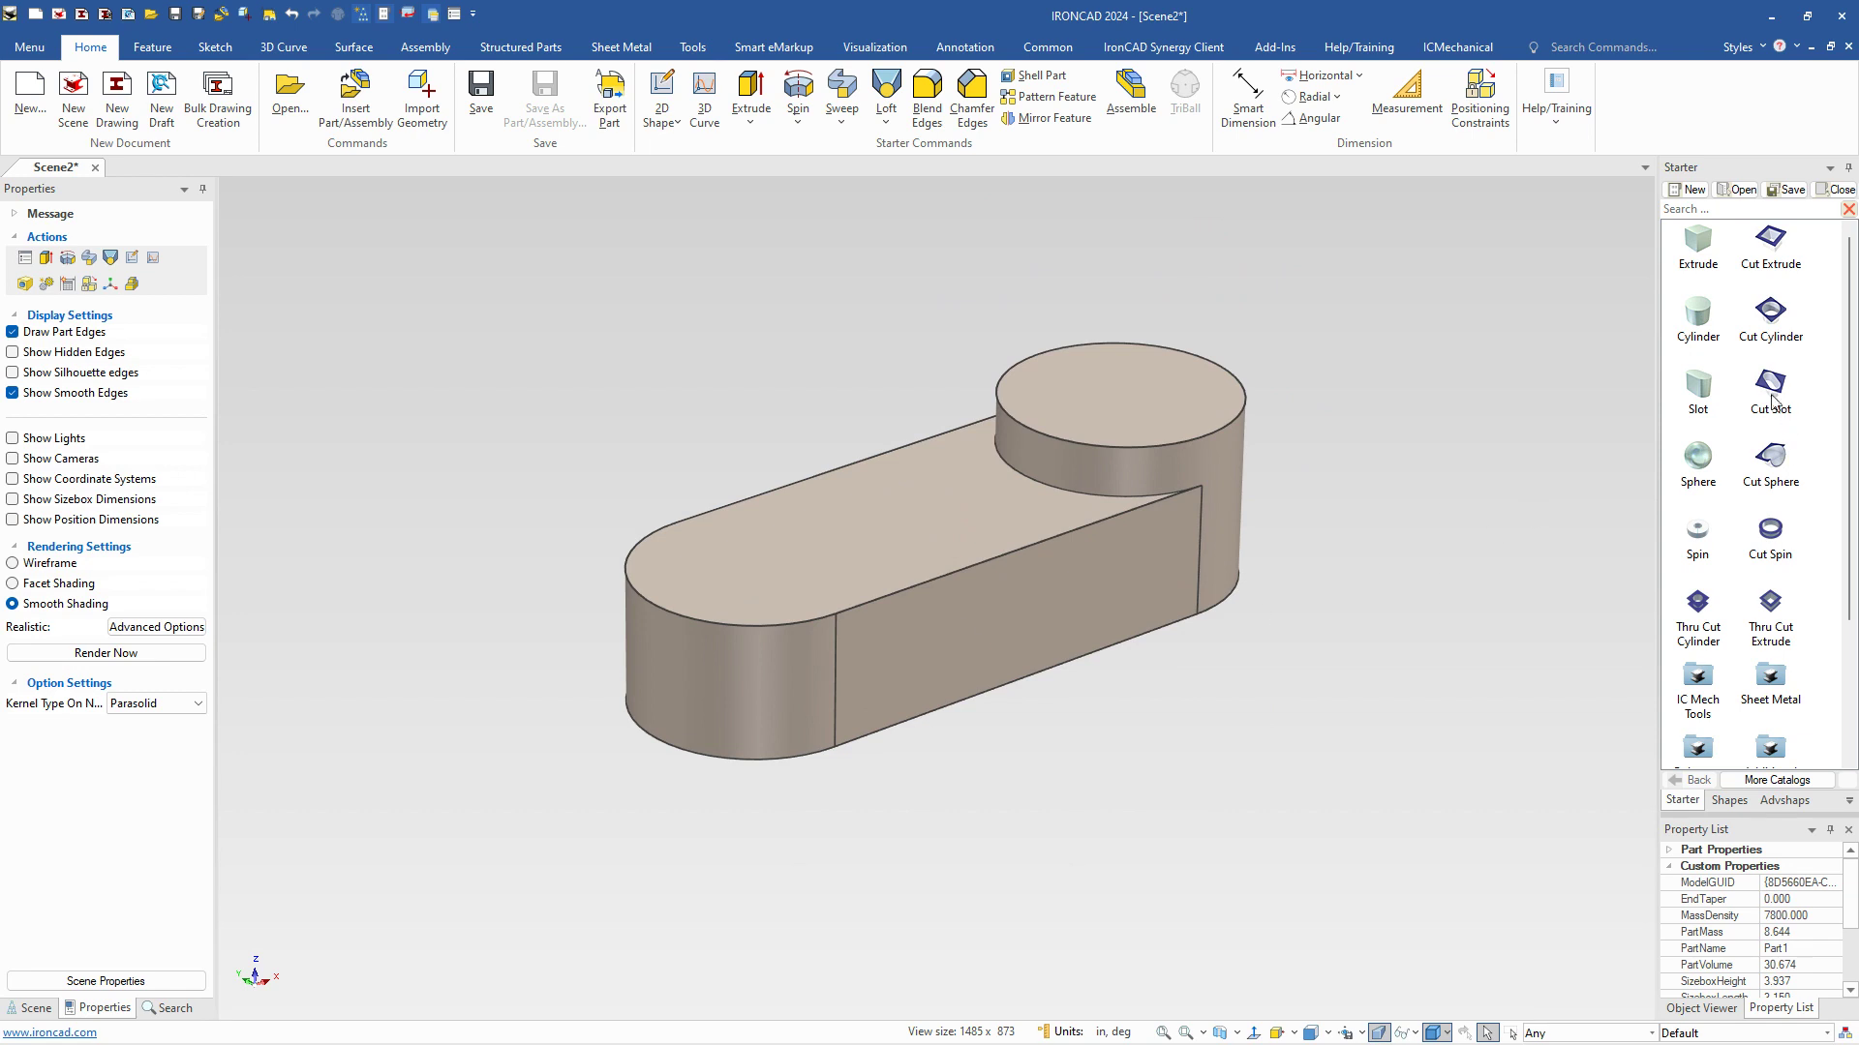
left_click(1167, 484)
left_click(796, 571)
left_click_drag(797, 571, 755, 576)
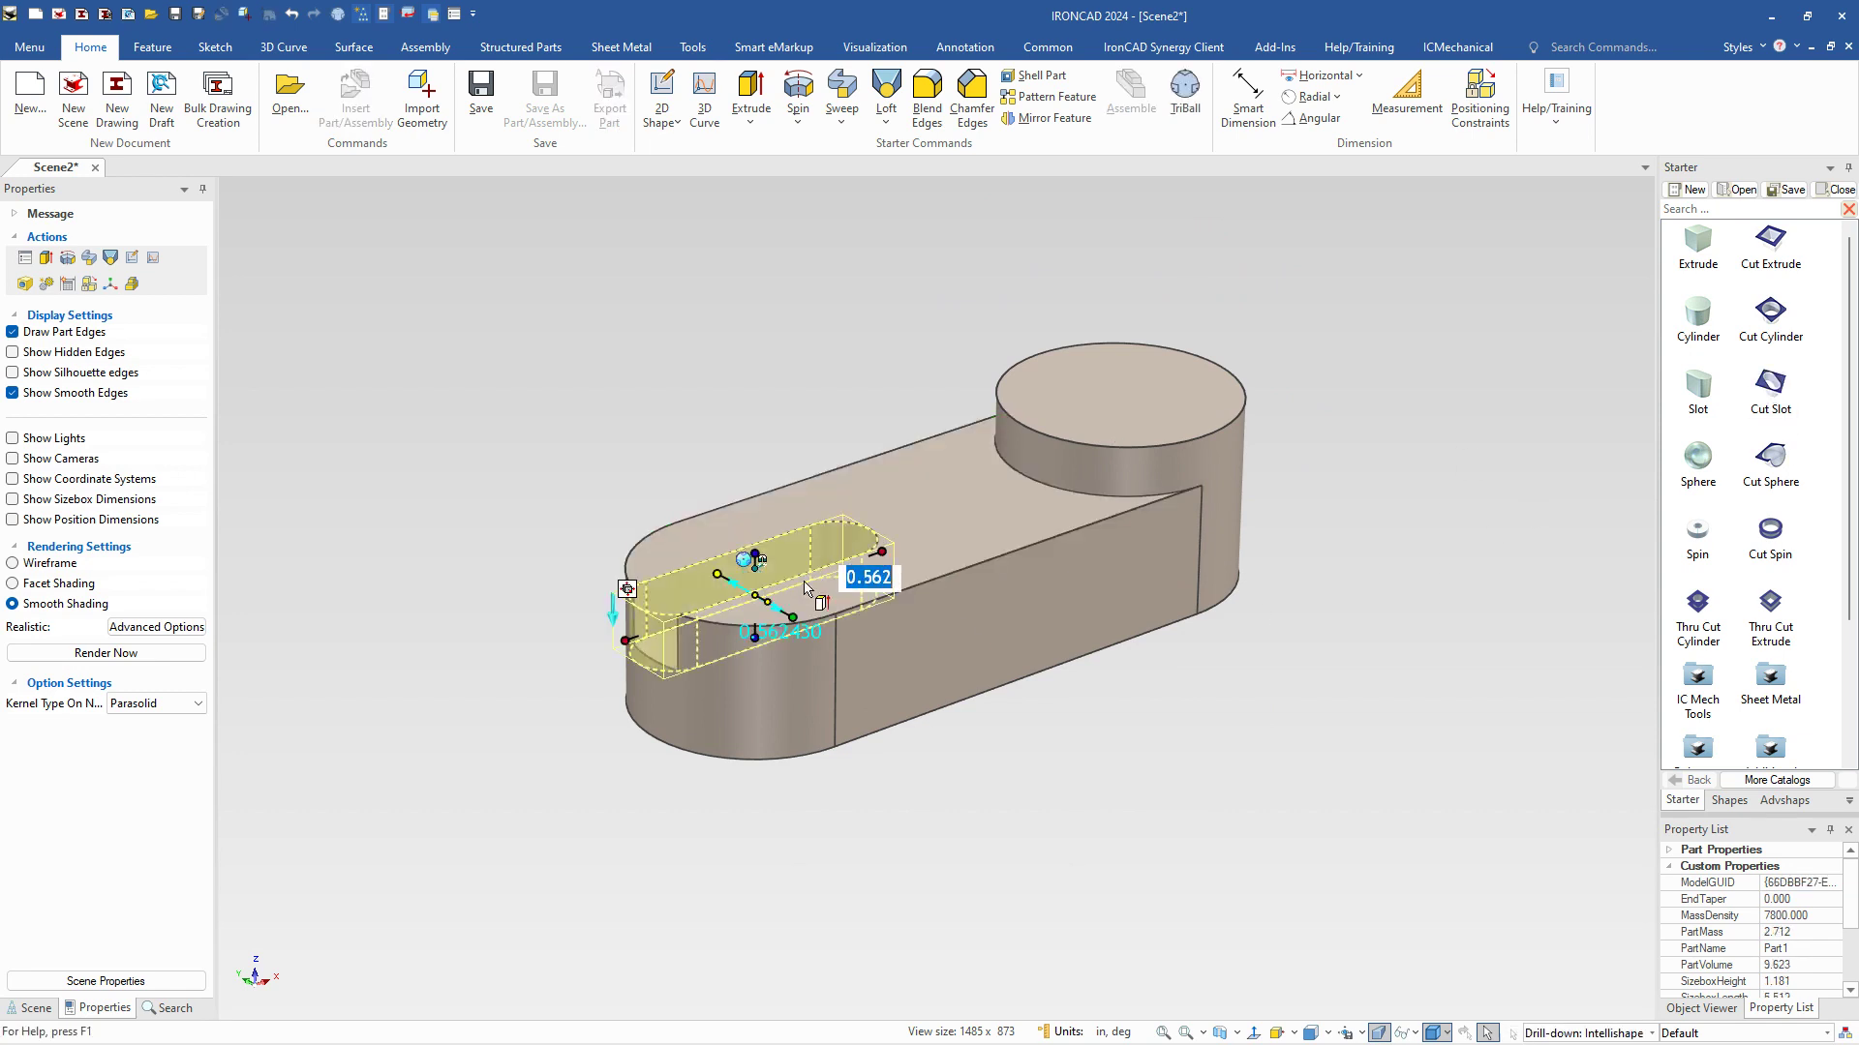
left_click_drag(888, 549, 919, 560)
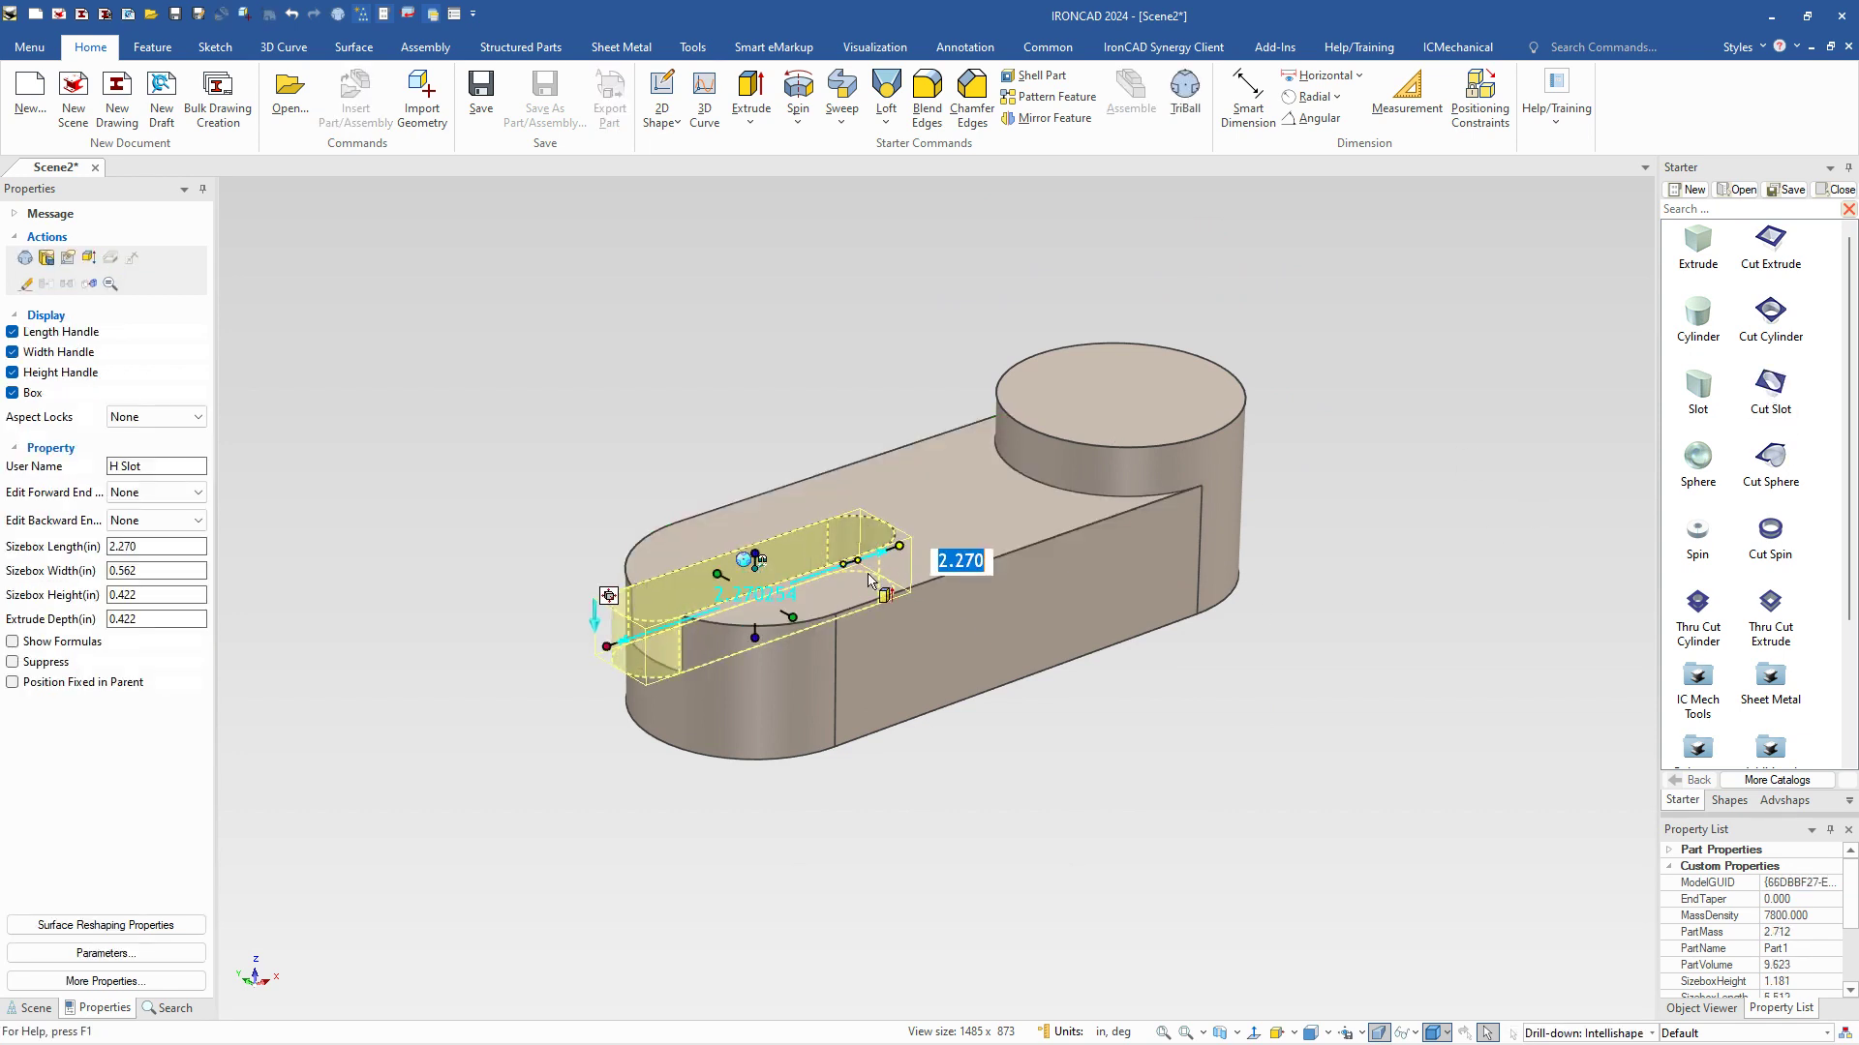
left_click_drag(793, 617, 813, 627)
type("1")
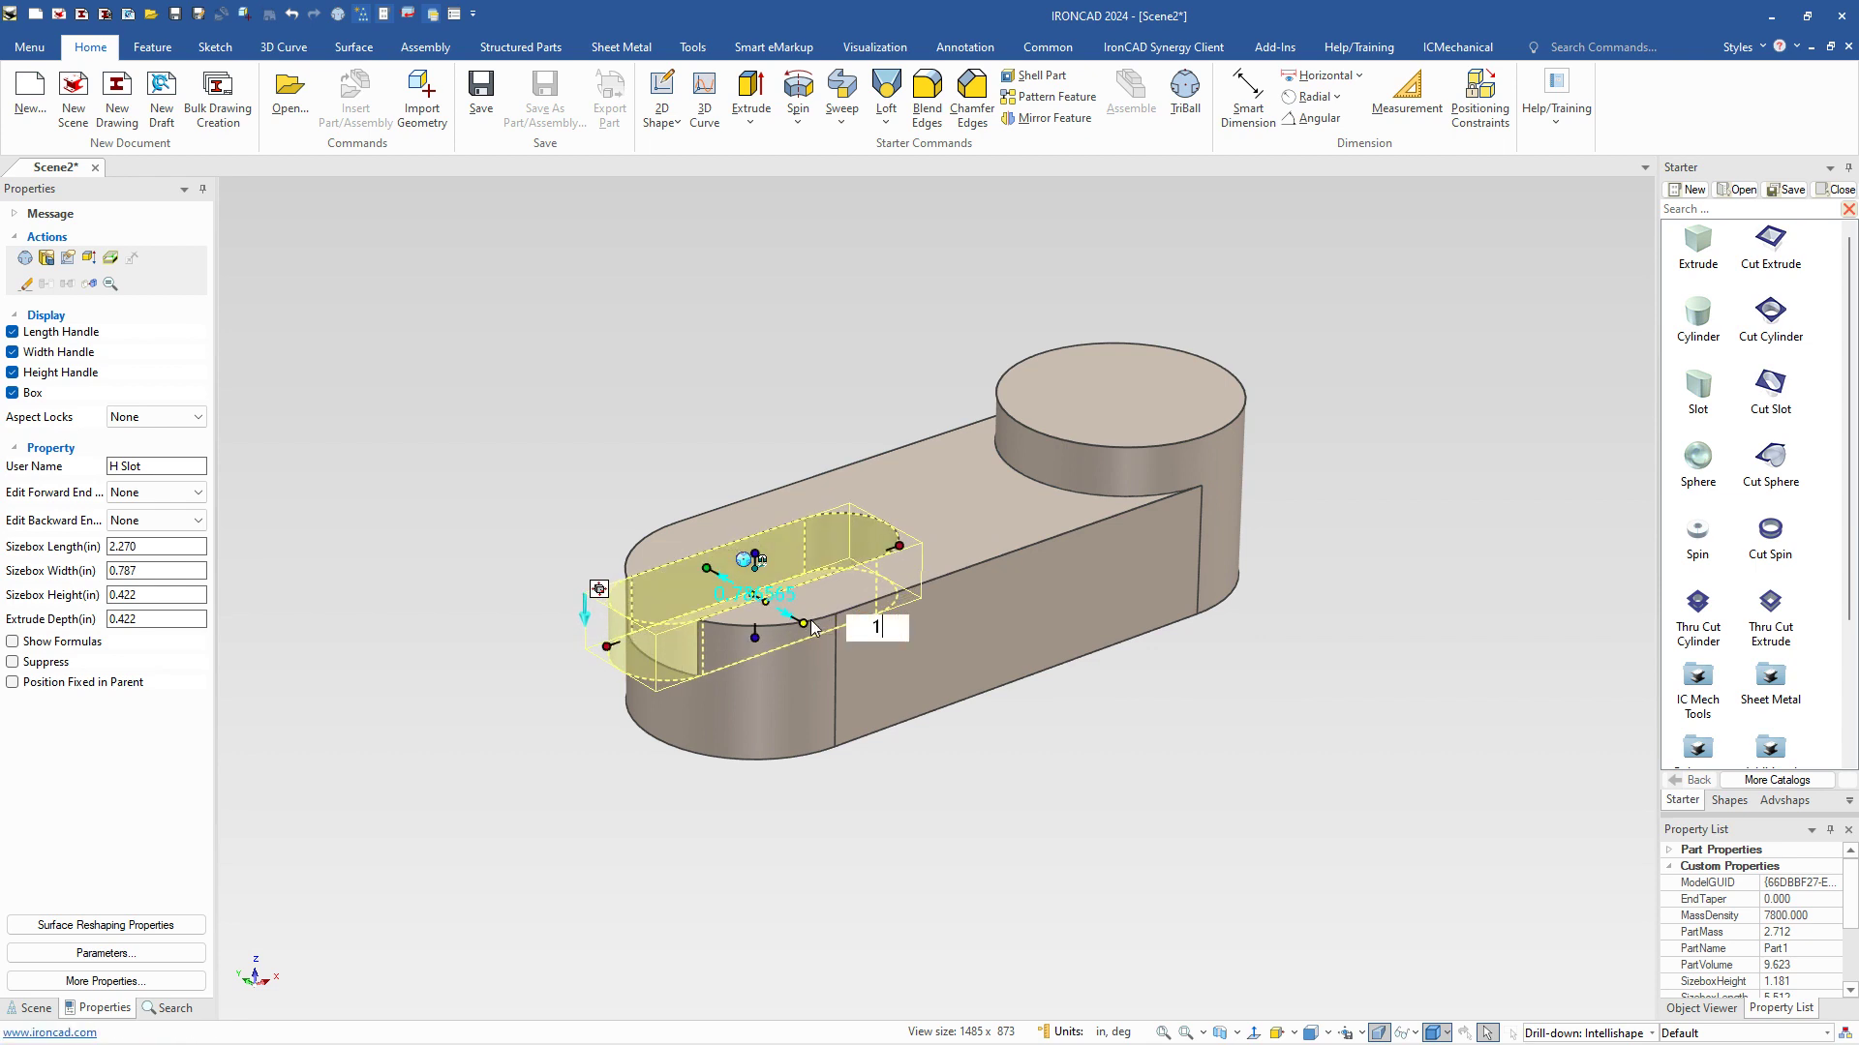
key("Tab")
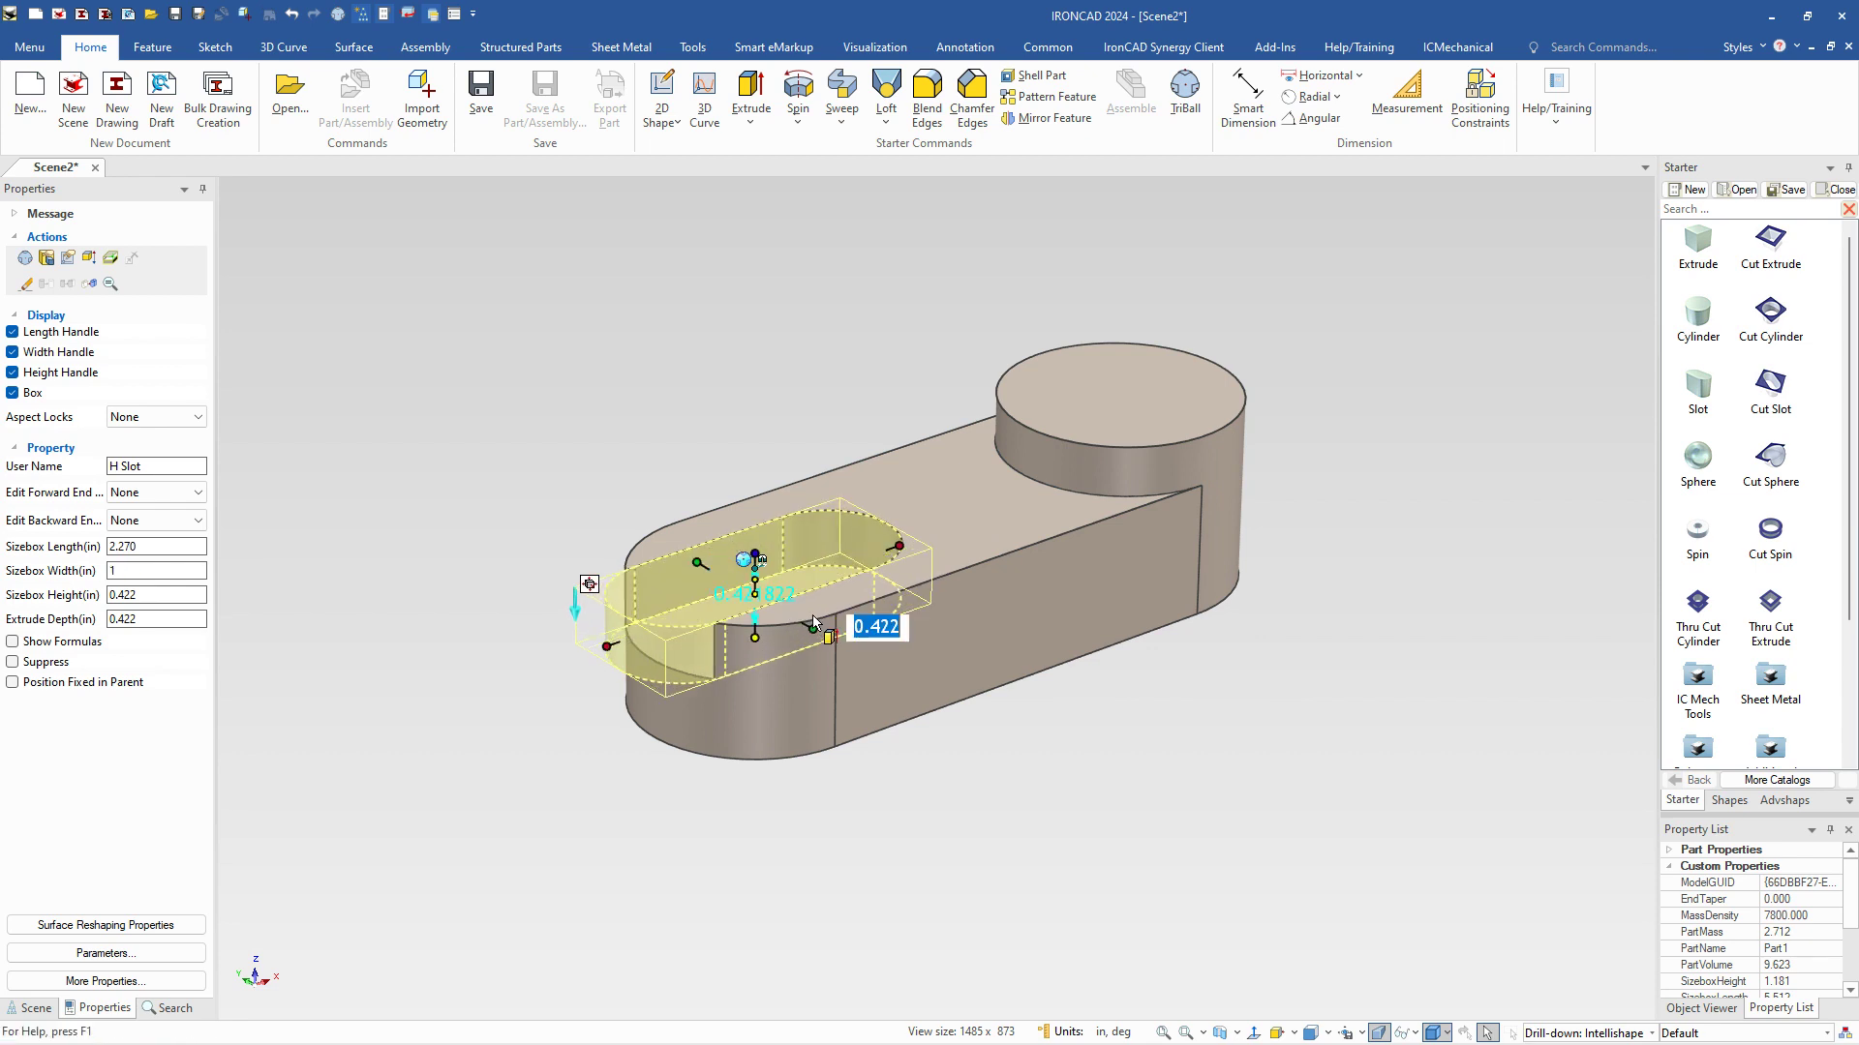
key("Tab")
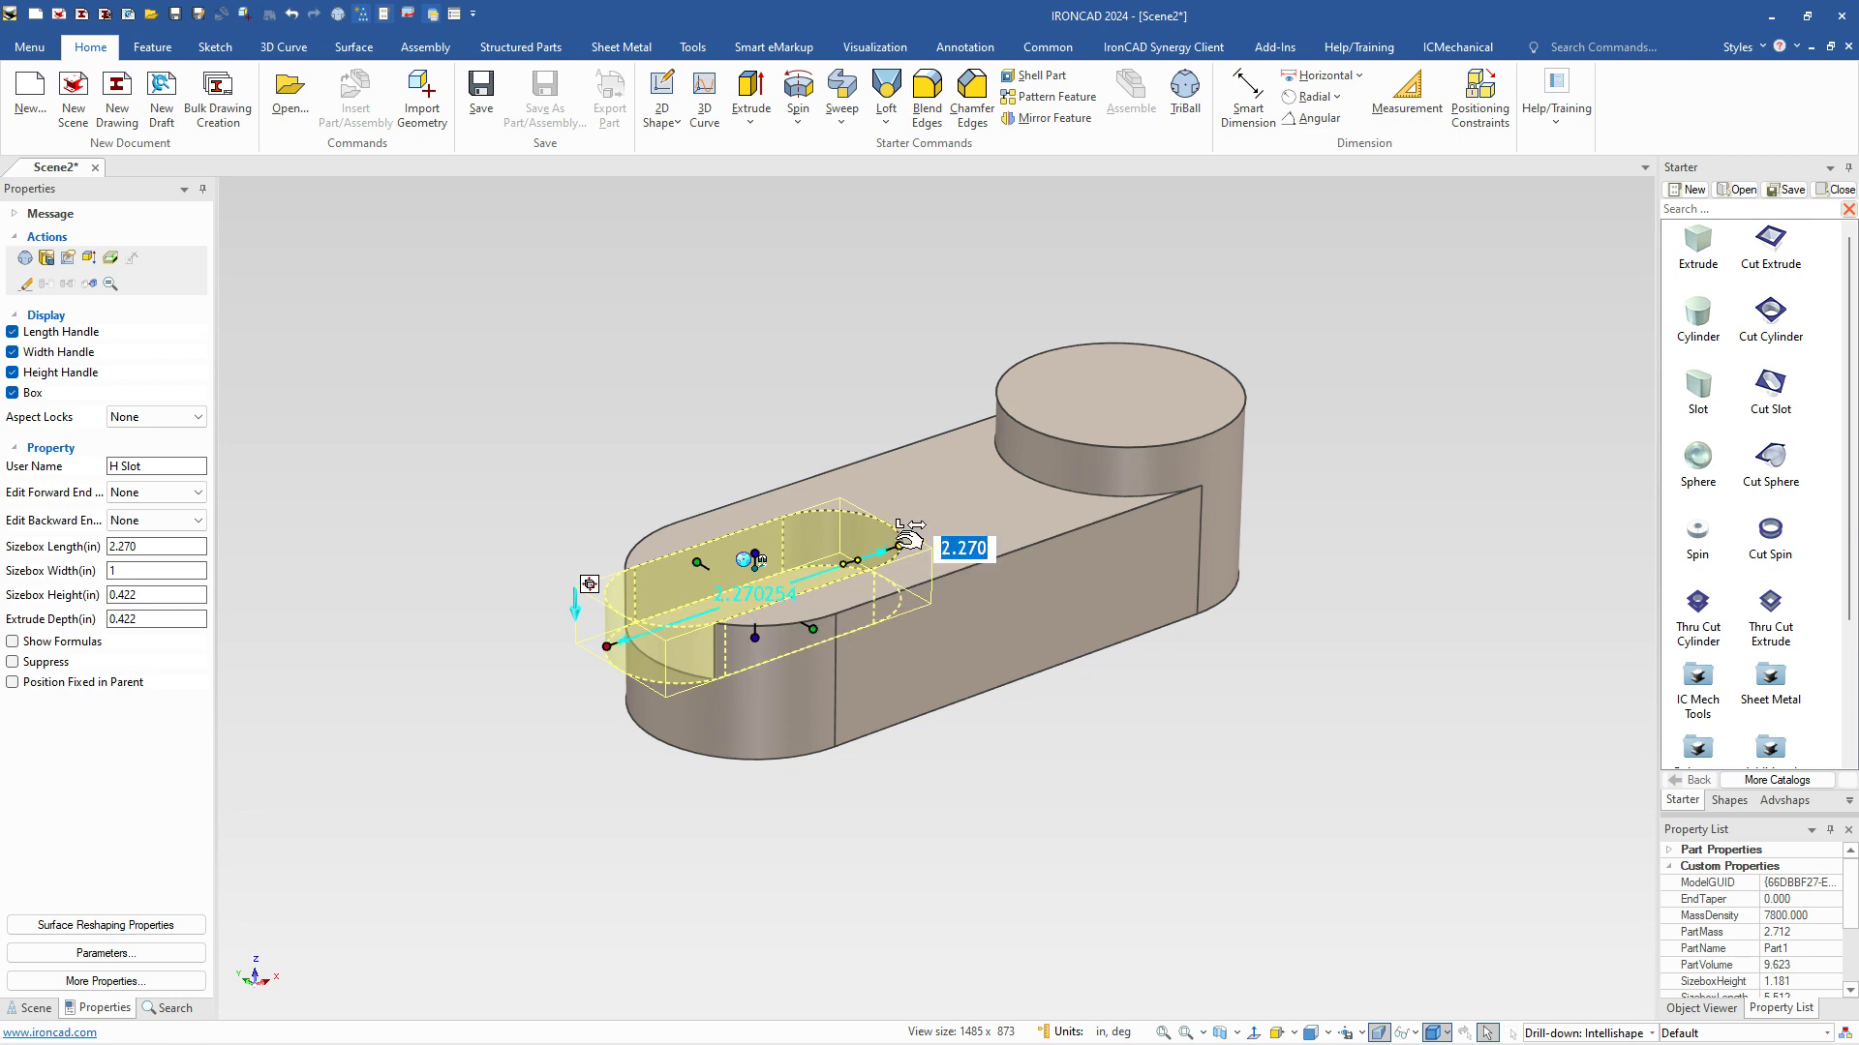
type("1.125+1")
key("Tab")
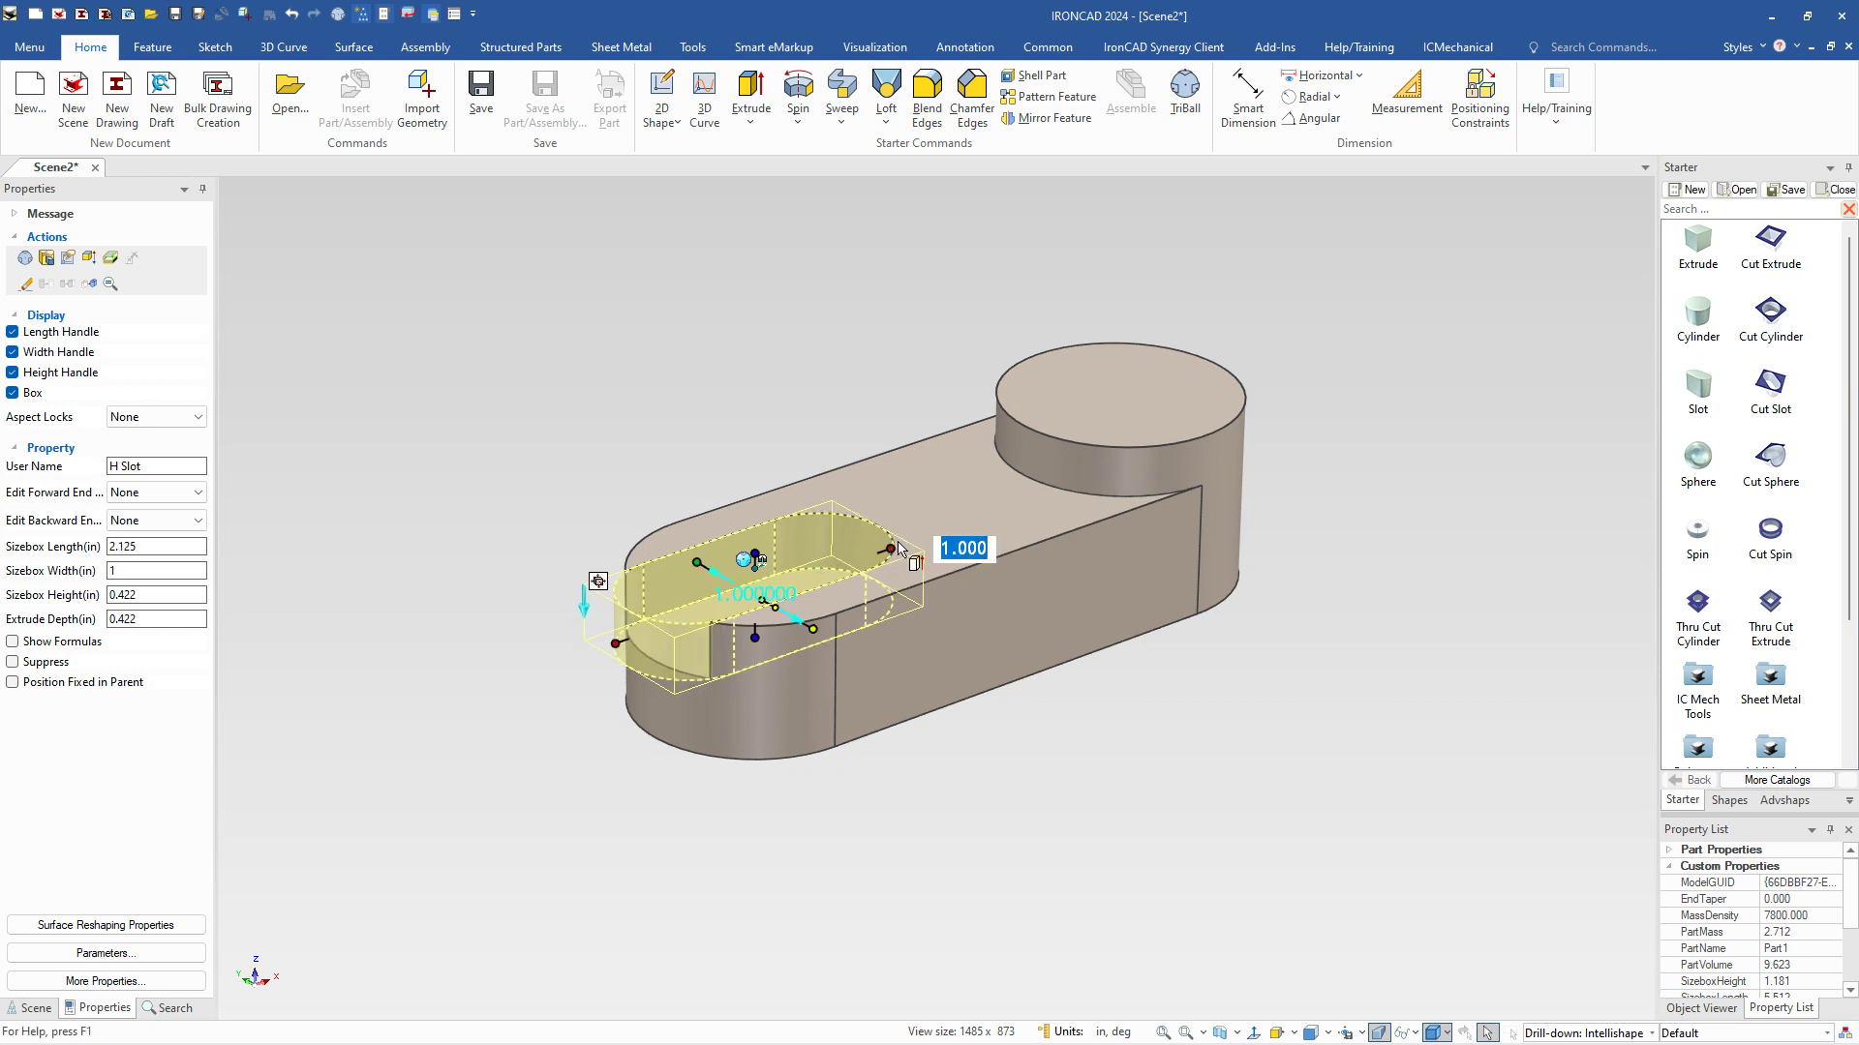
Reposition the slot cut with the TriBall so its near arc centre coincides with the centre of the base's near rounded end.
key("F10")
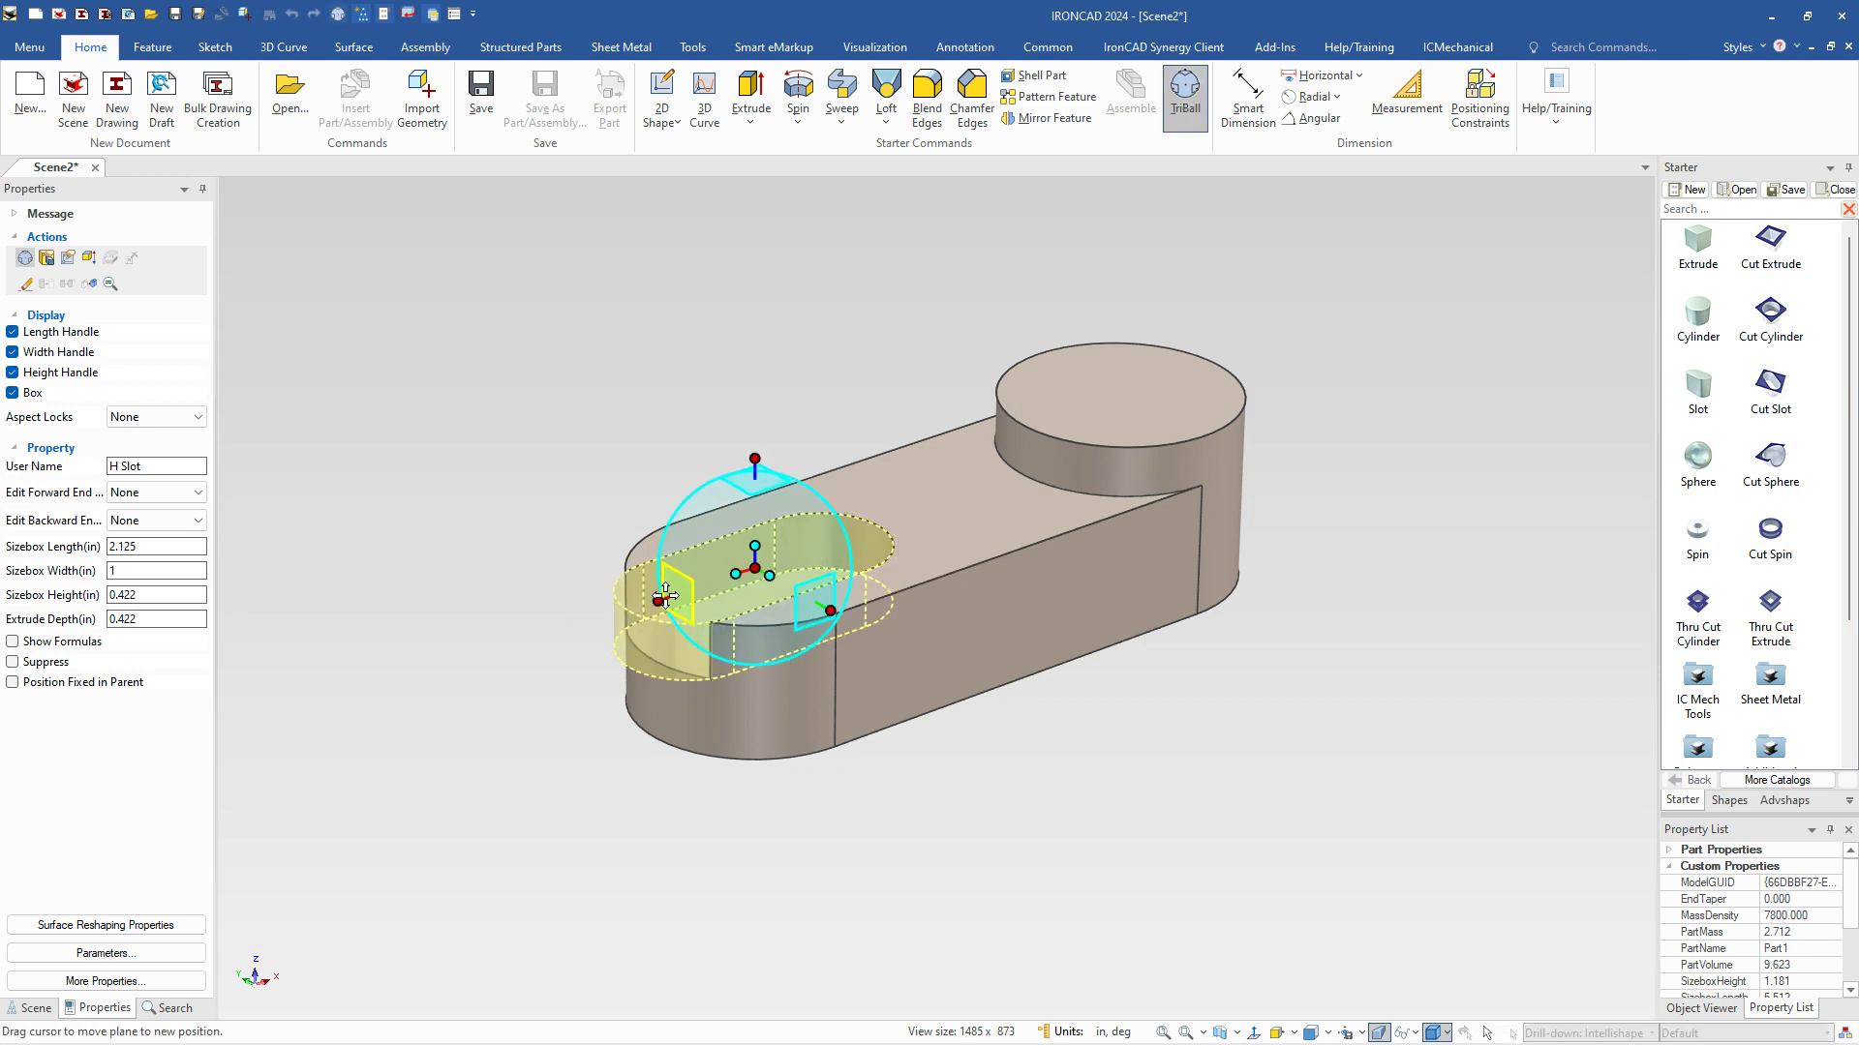
left_click_drag(841, 526, 954, 490)
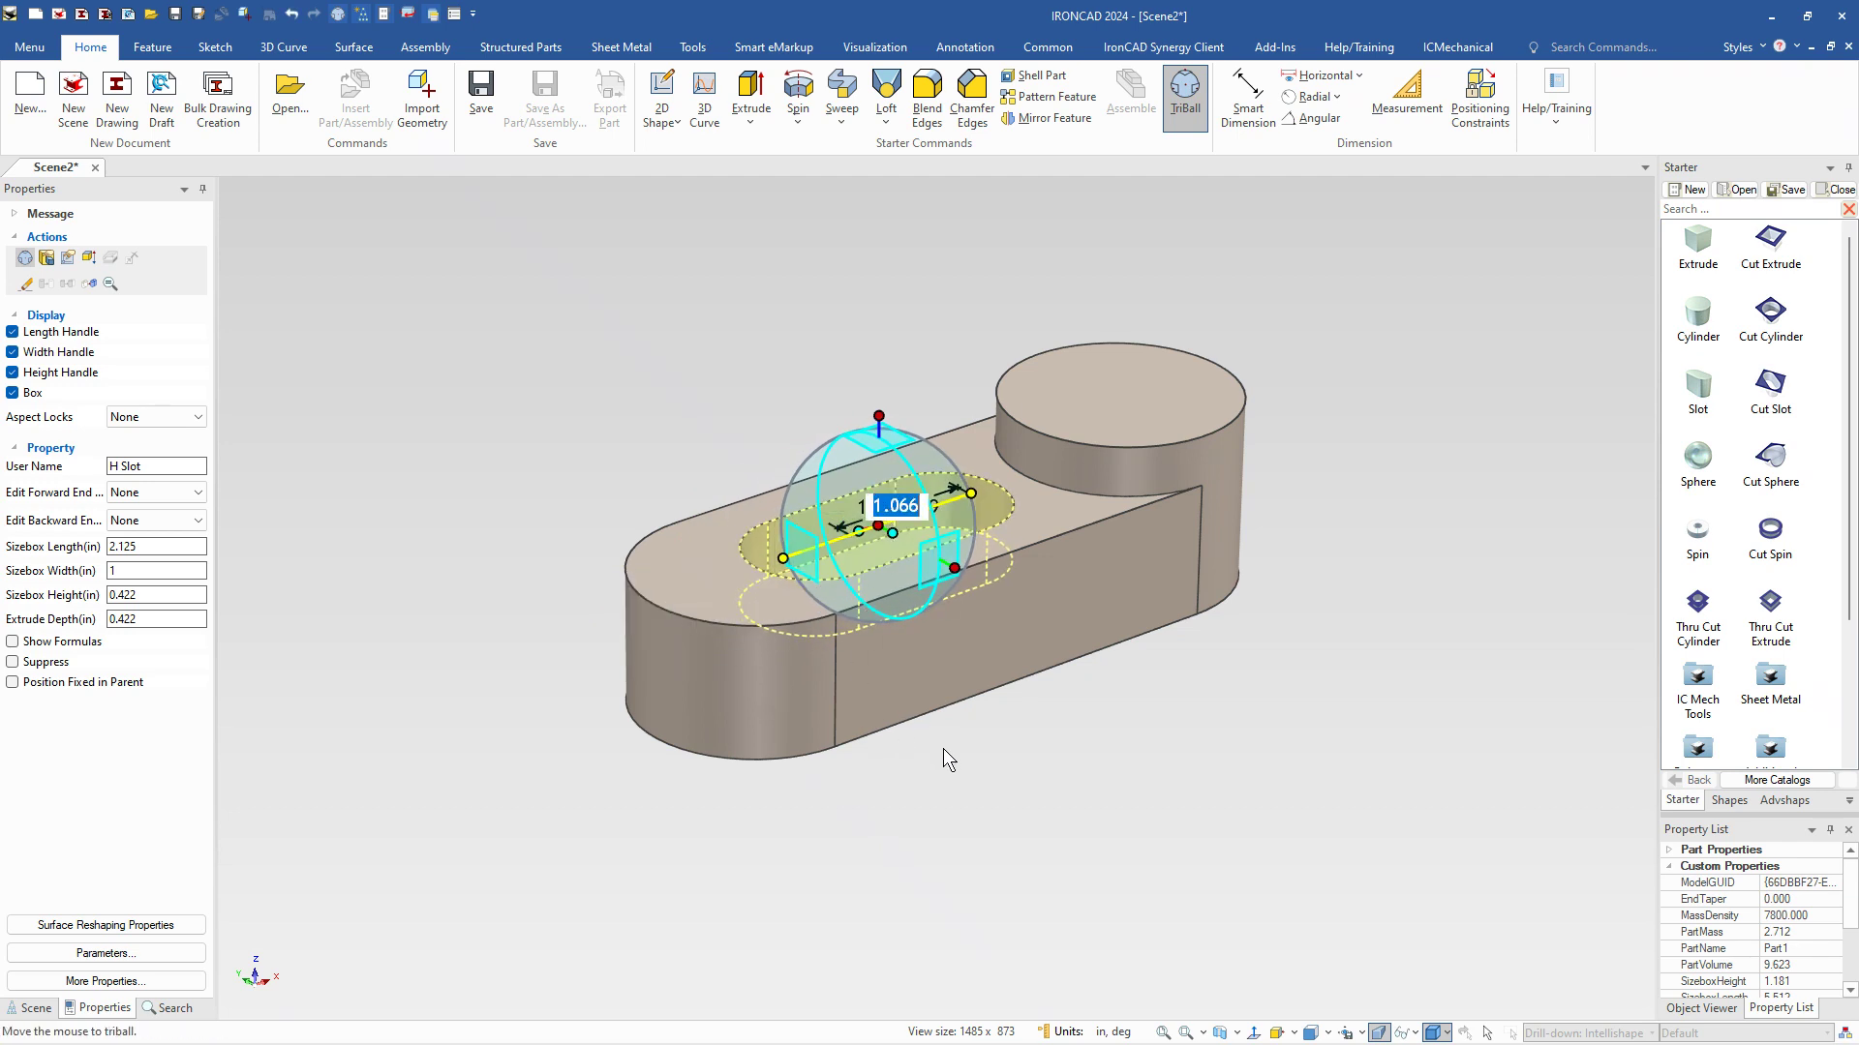
key("space")
left_click_drag(881, 521, 809, 583)
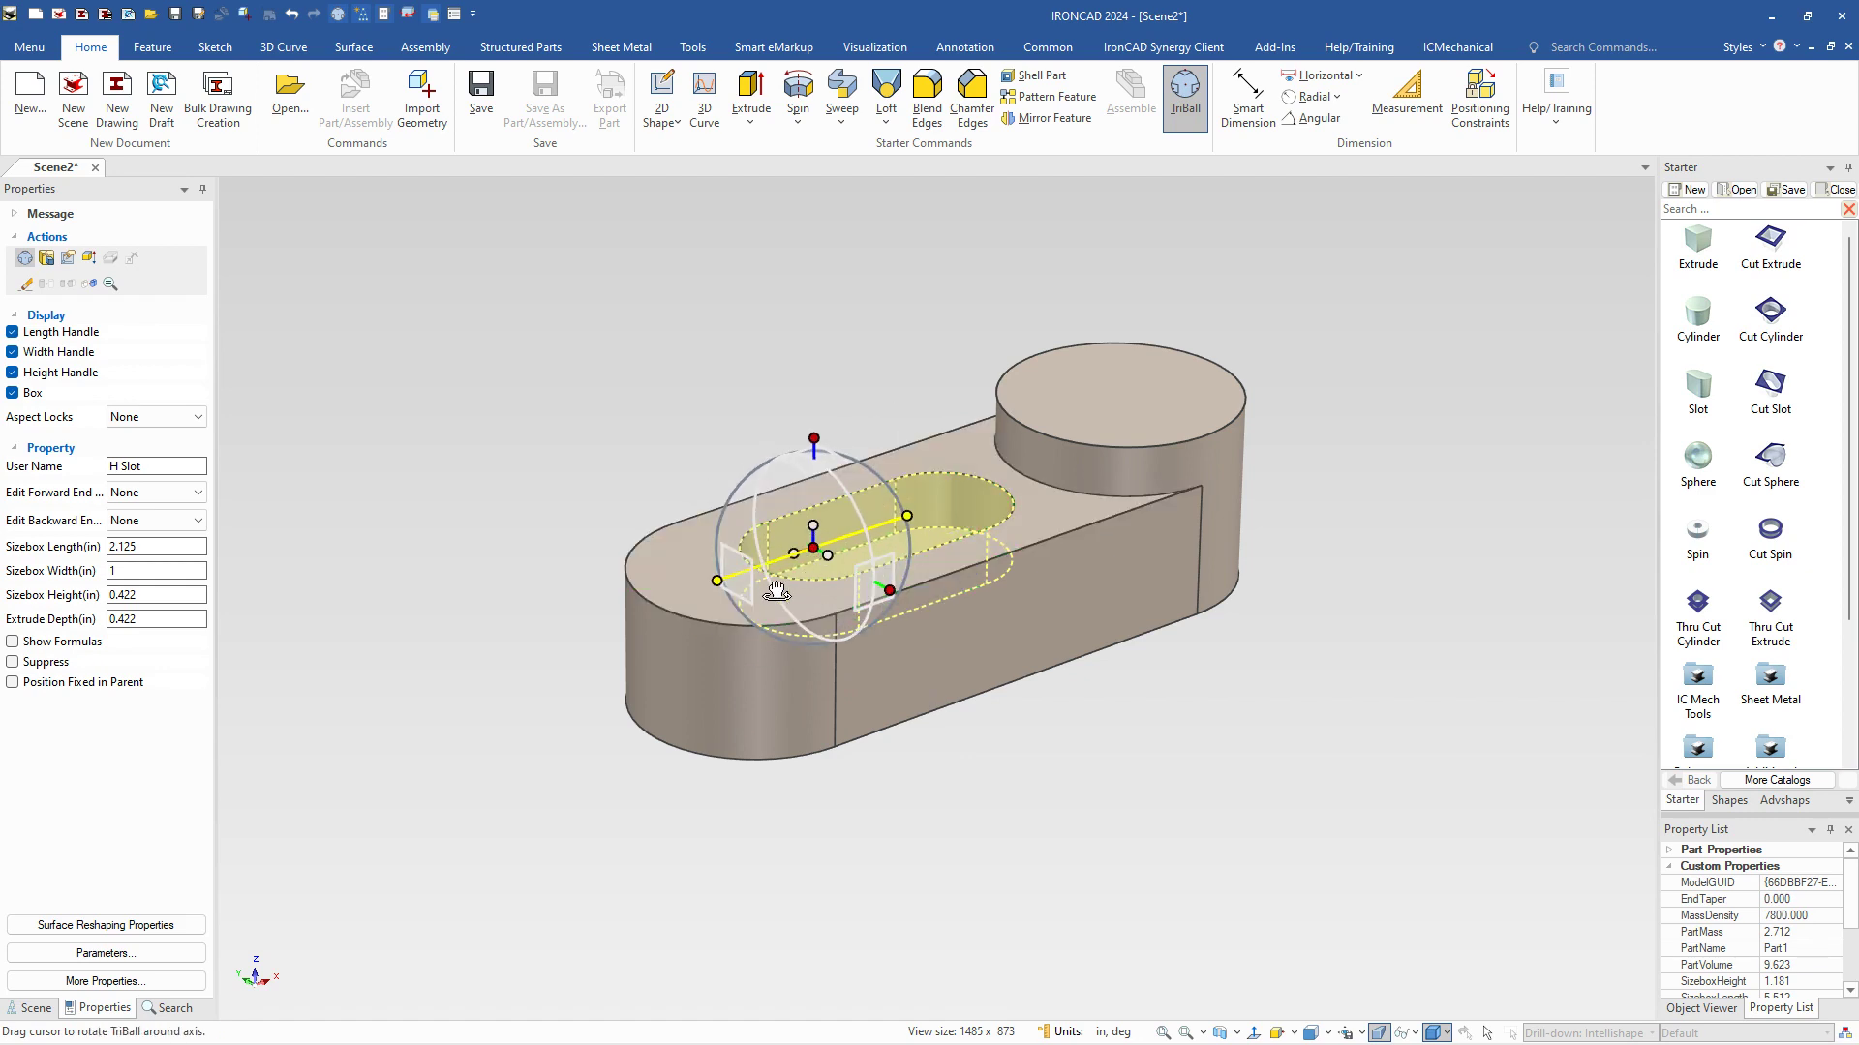
key("space")
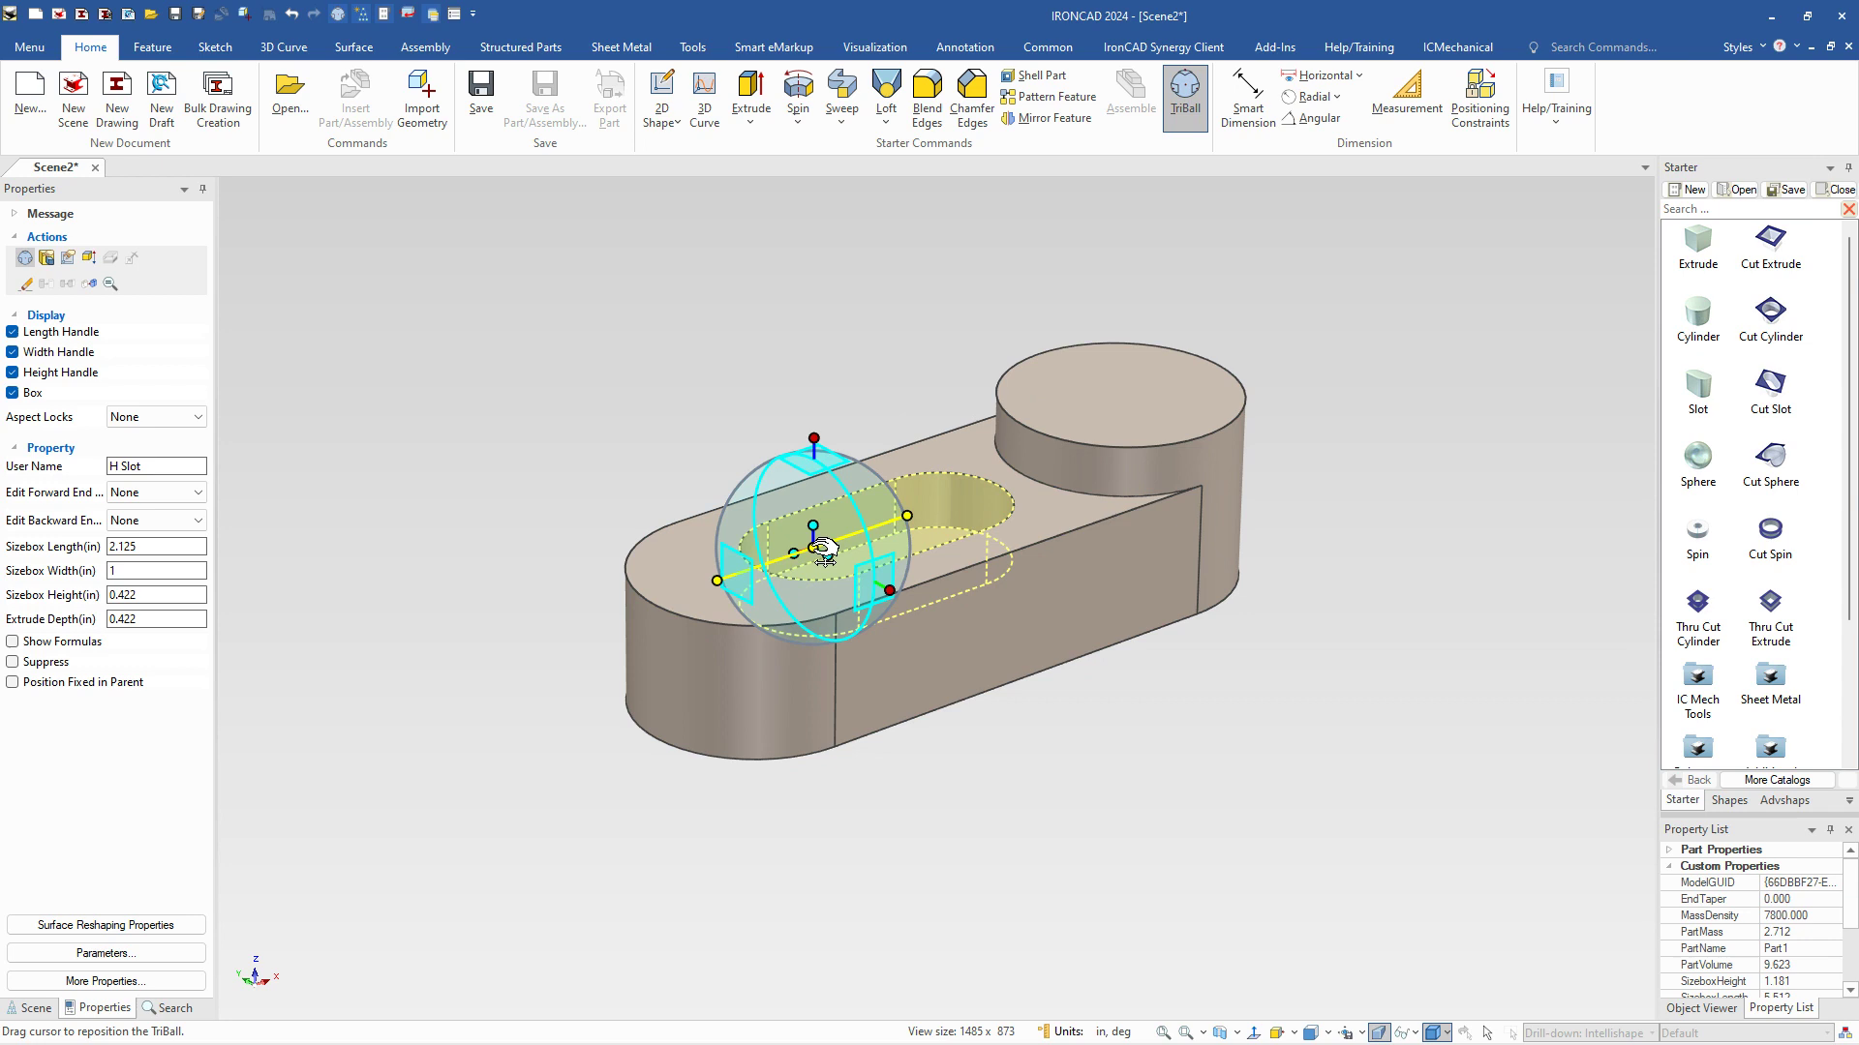
left_click_drag(821, 550, 755, 568)
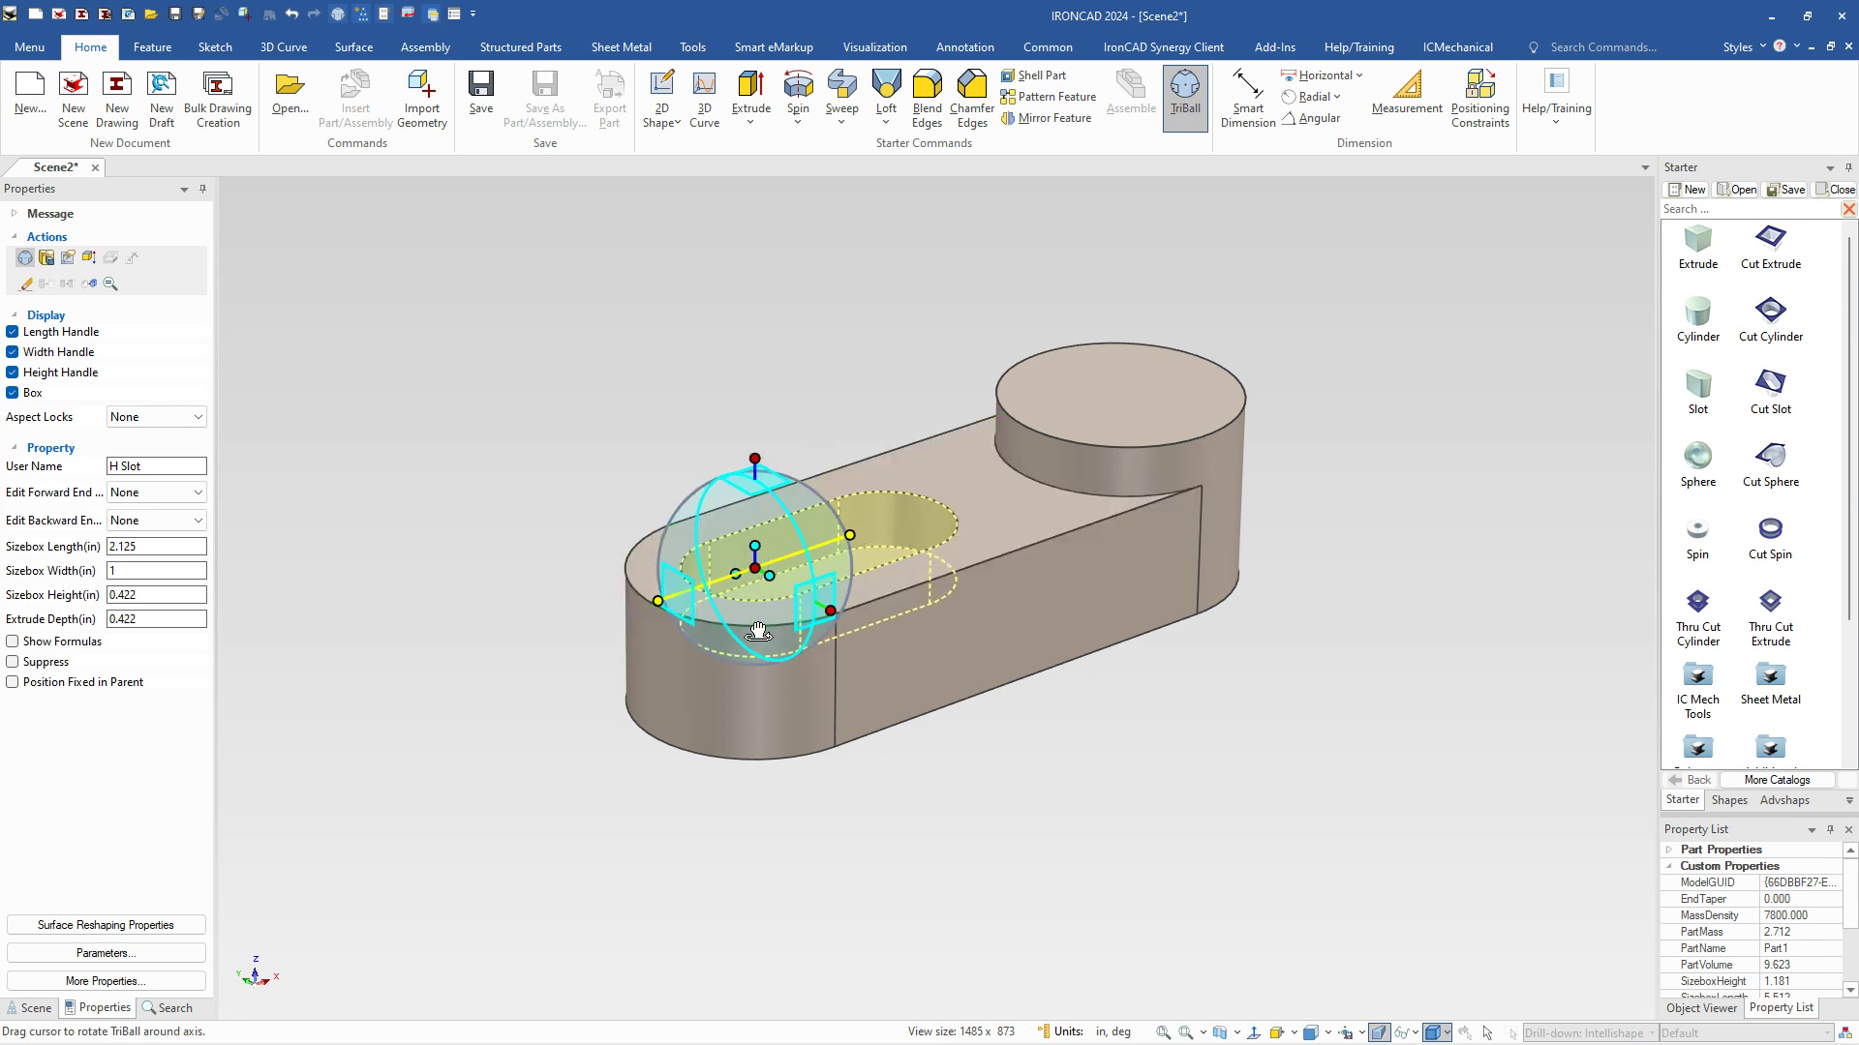
key("F10")
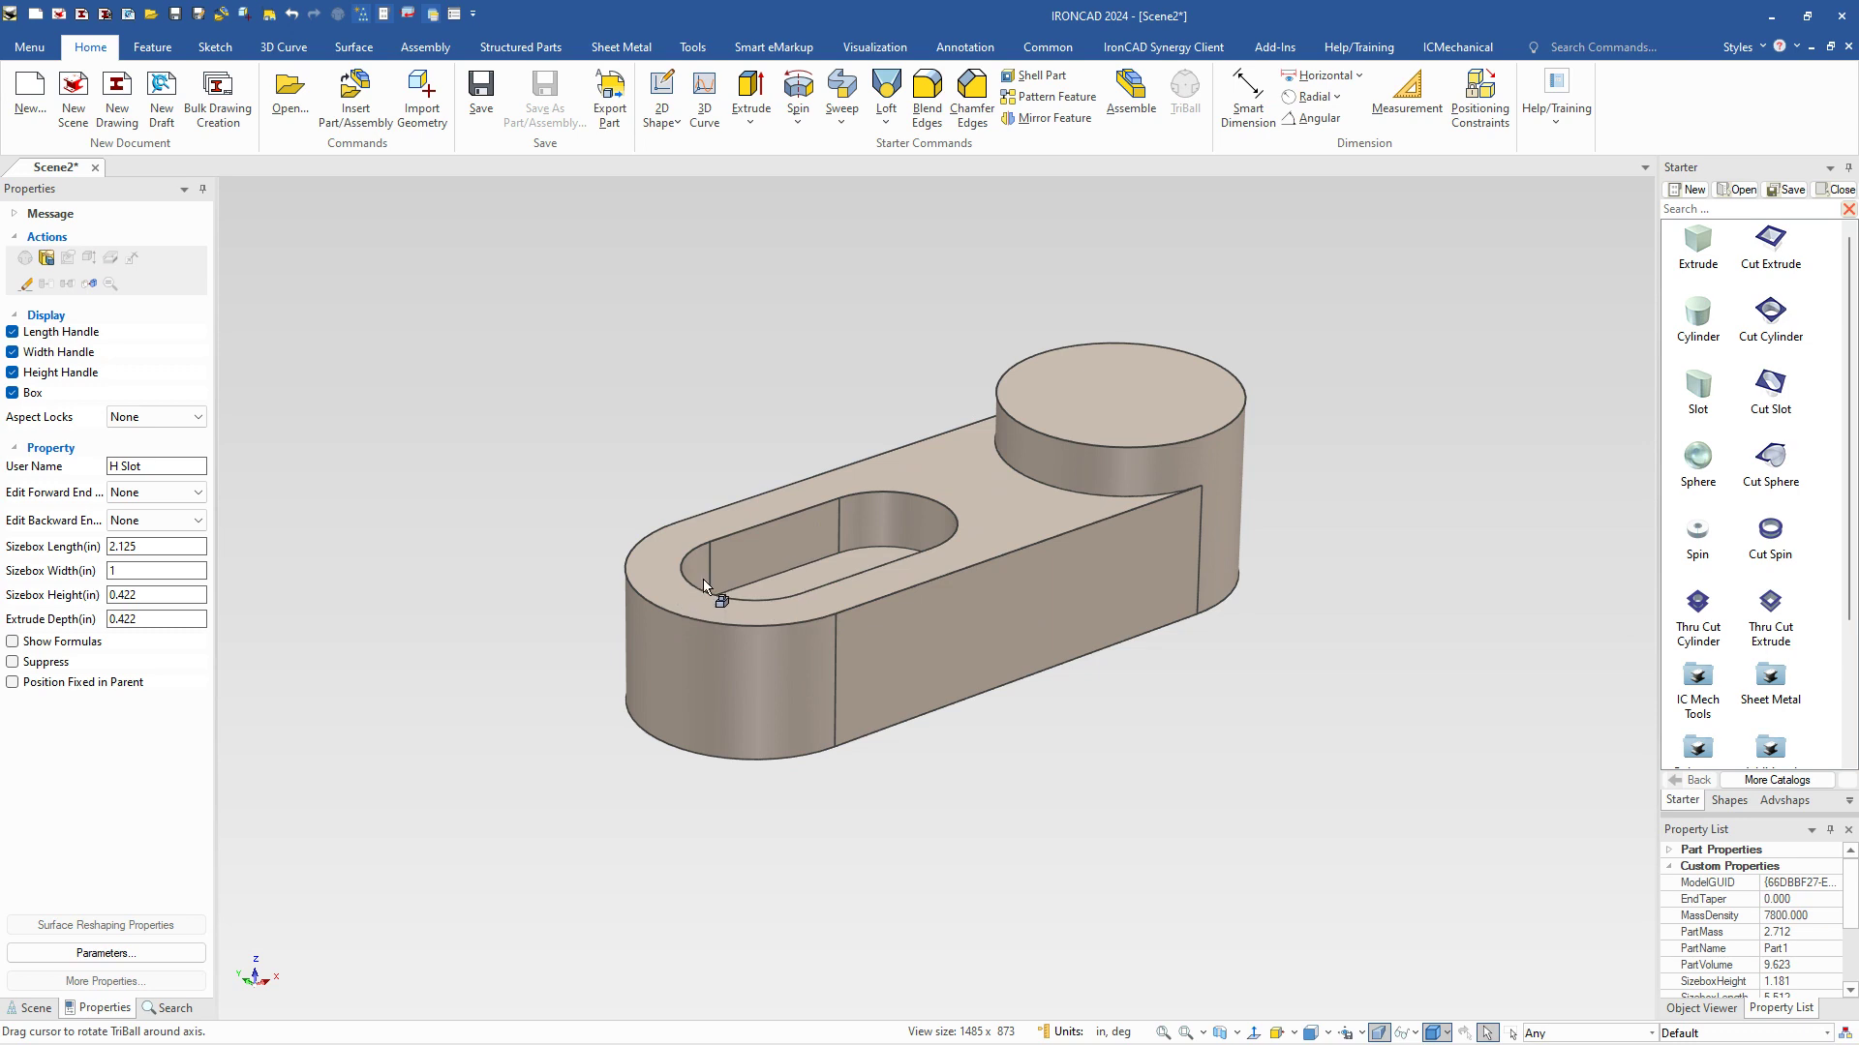
Extend the slot cut's depth through the full thickness of the base.
left_click(754, 574)
left_click(754, 574)
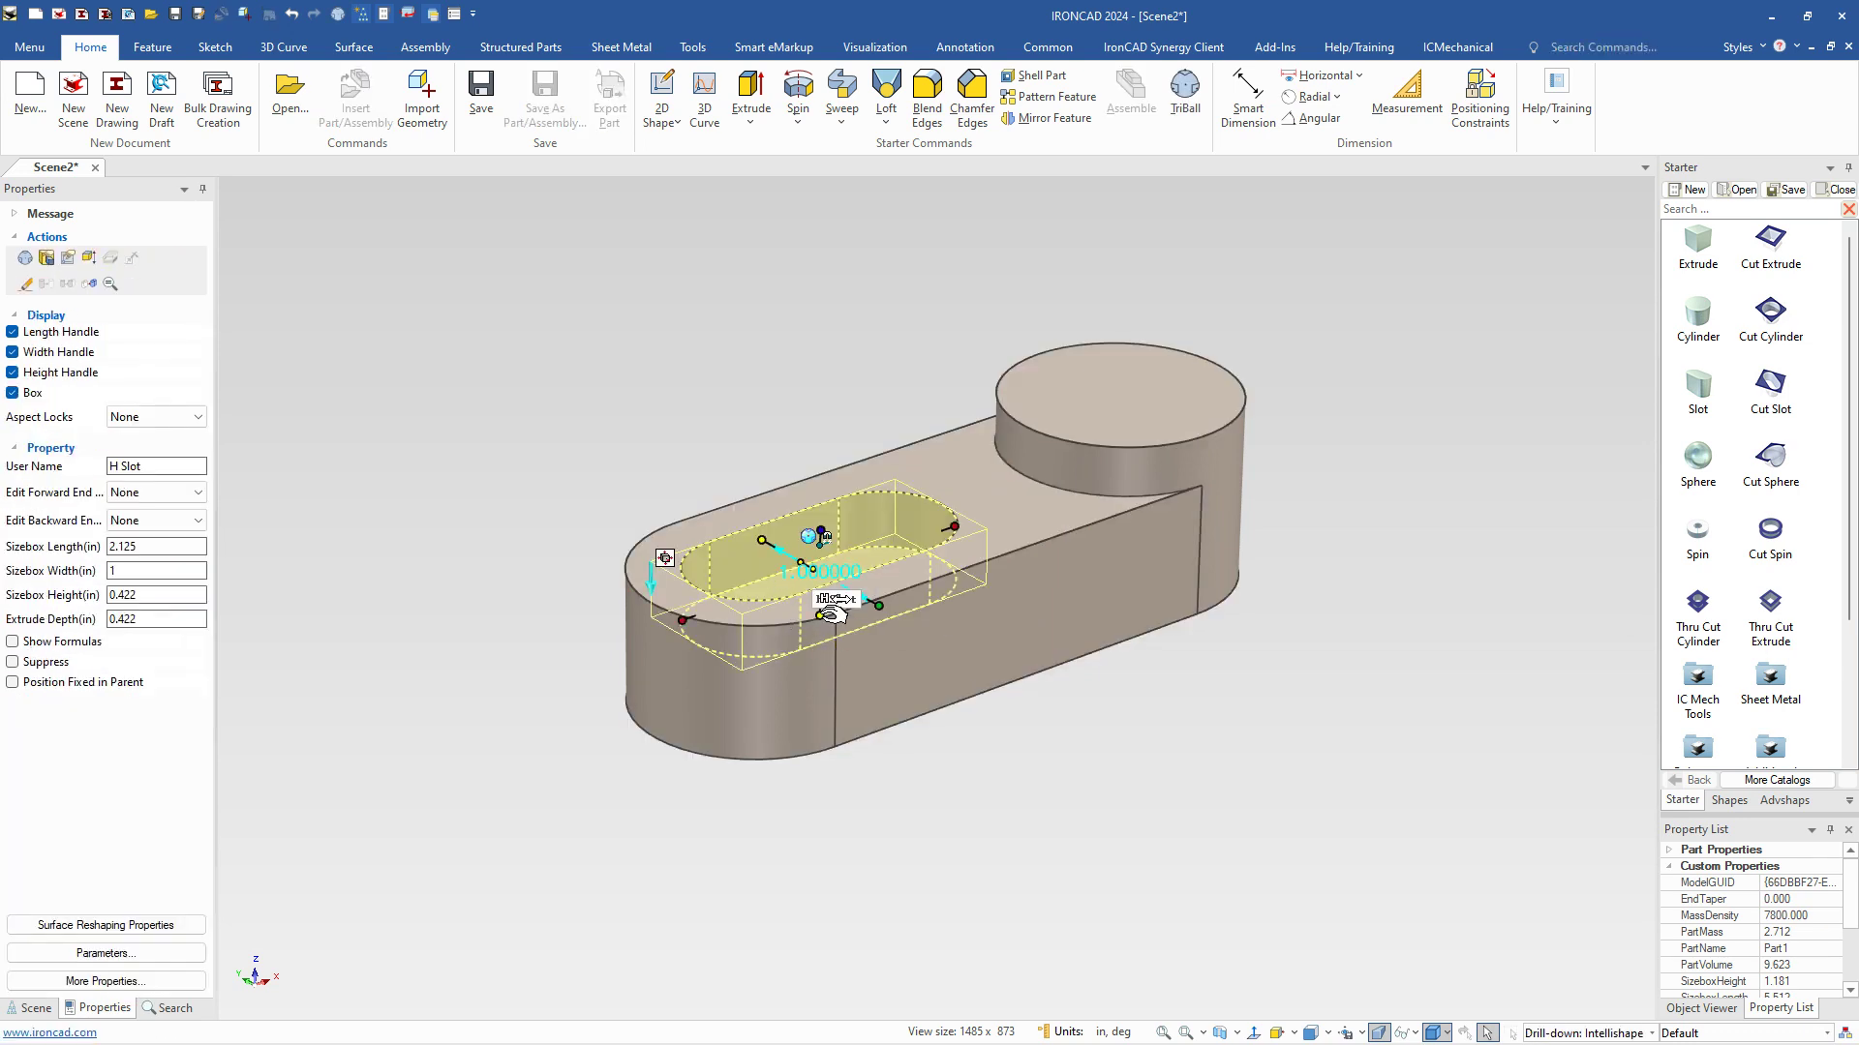
mouse_move(838, 694)
left_mouse_down()
mouse_move(827, 737)
mouse_move(819, 689)
left_mouse_up()
left_click(963, 802)
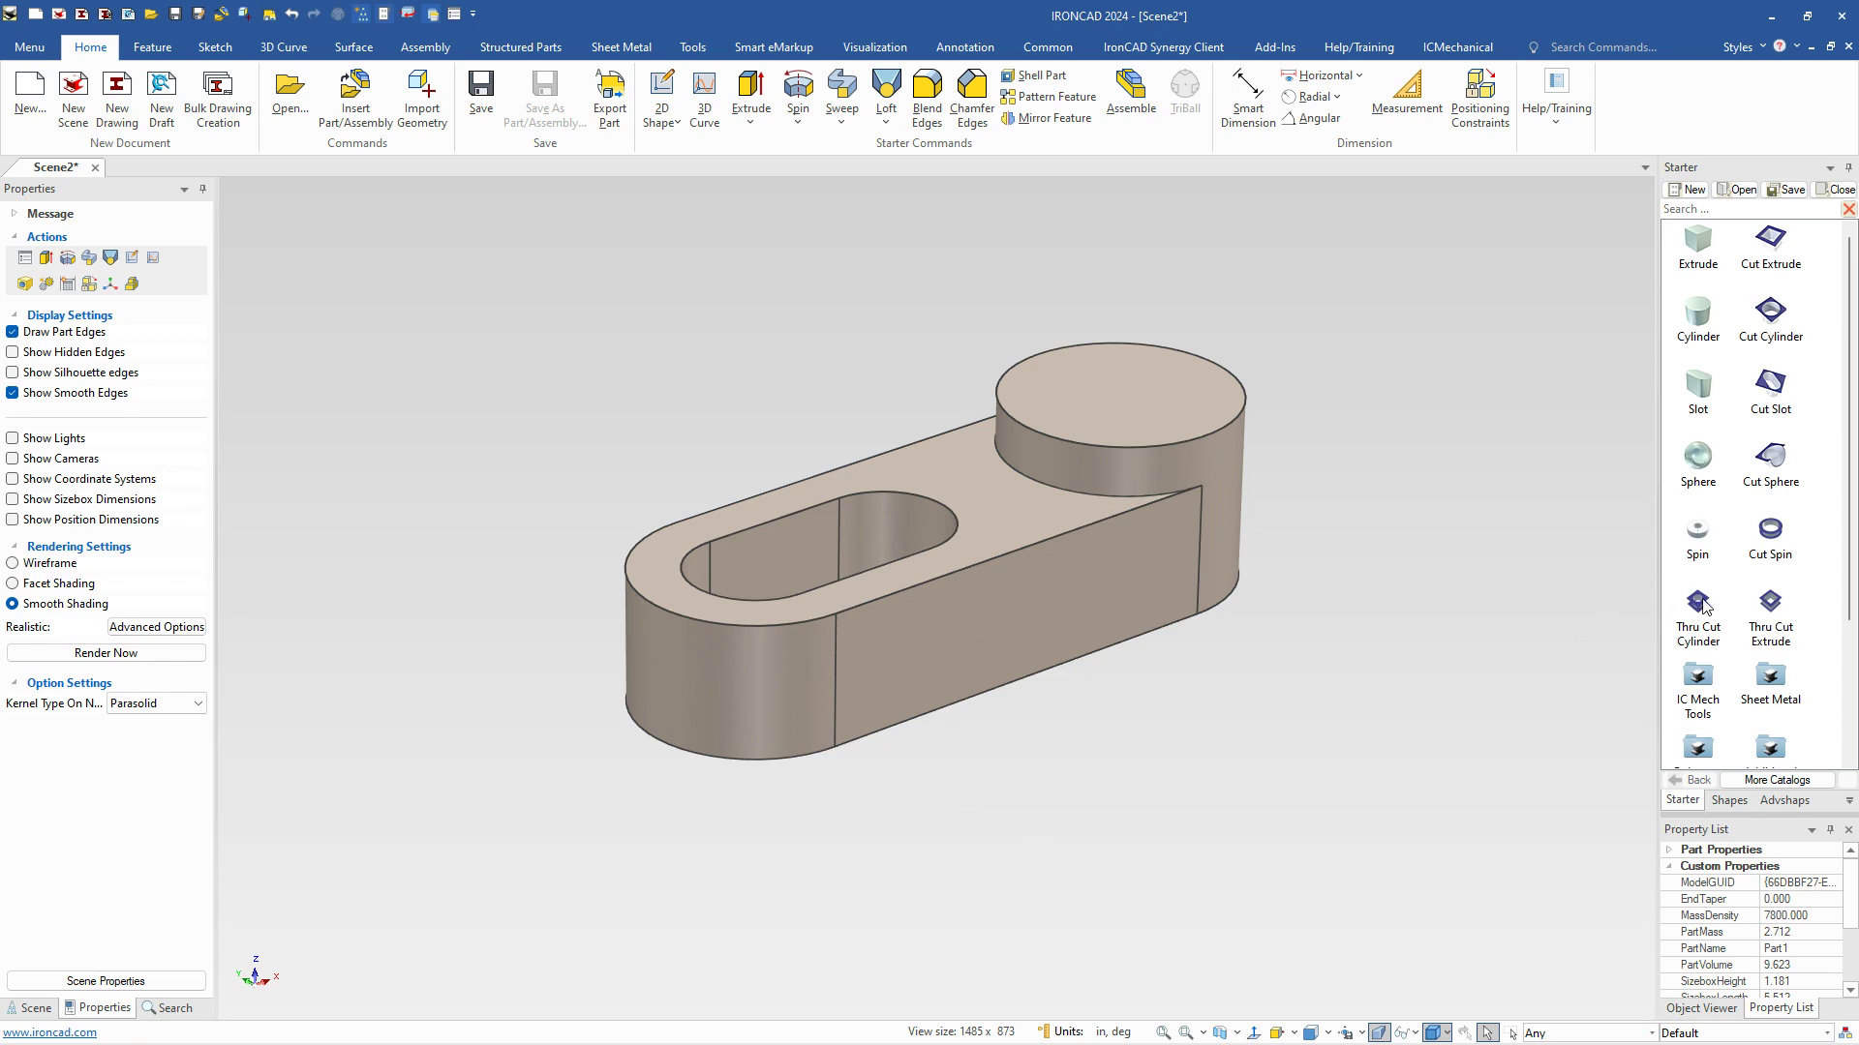
Add a through cylindrical cut at the centre of the raised boss with a diameter of 1 in.
left_click_drag(1700, 608, 1125, 403)
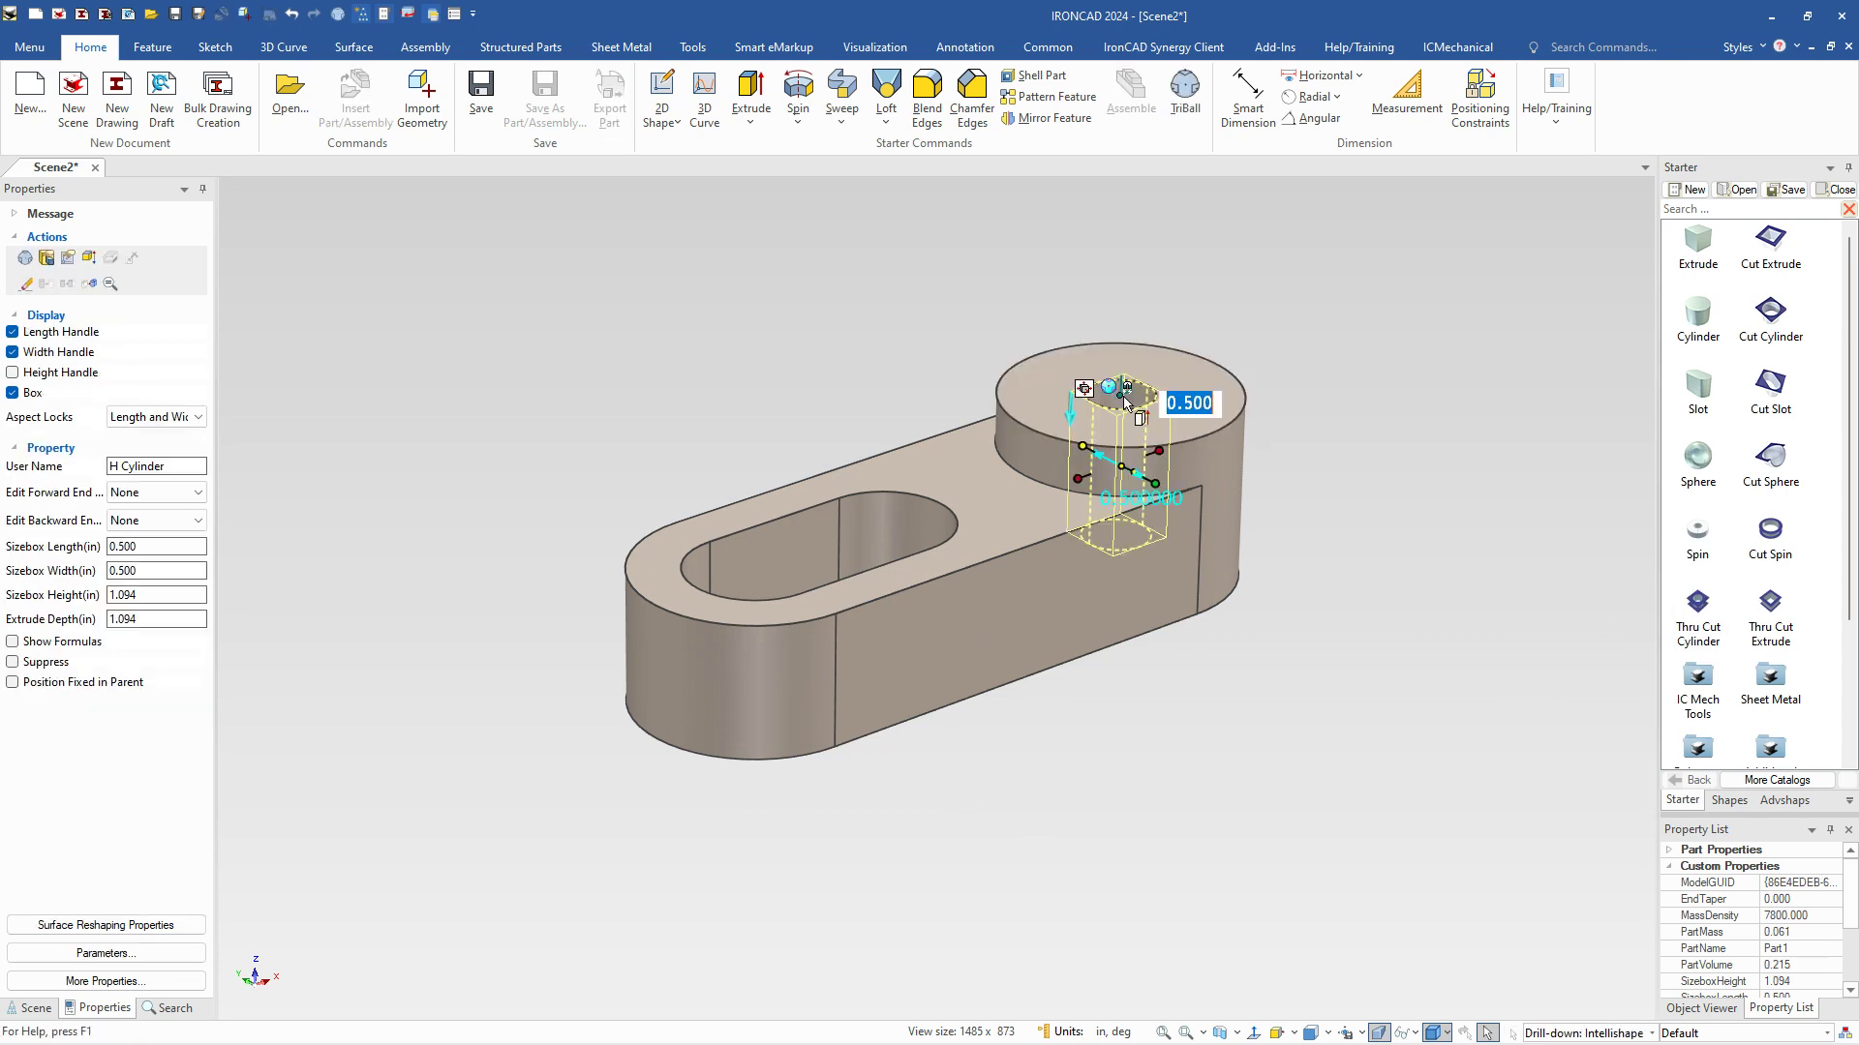
type("1")
key("Return")
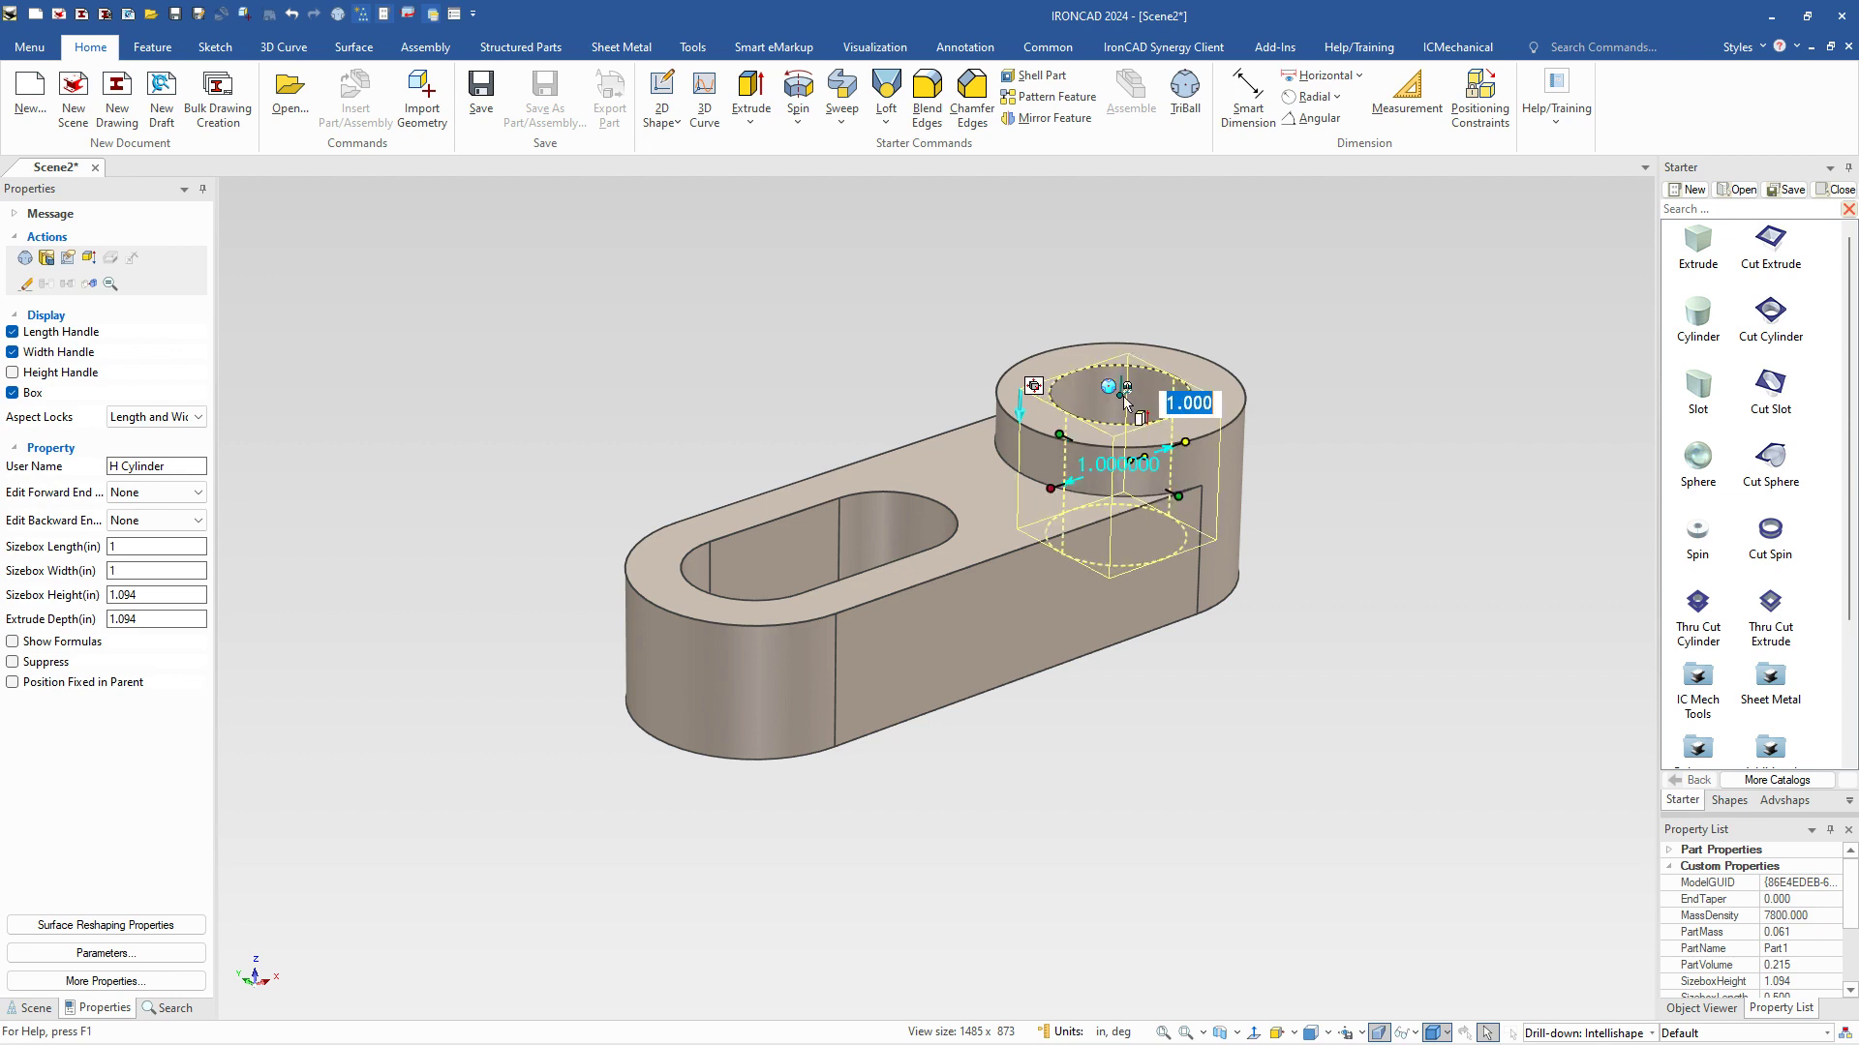
left_click(1245, 751)
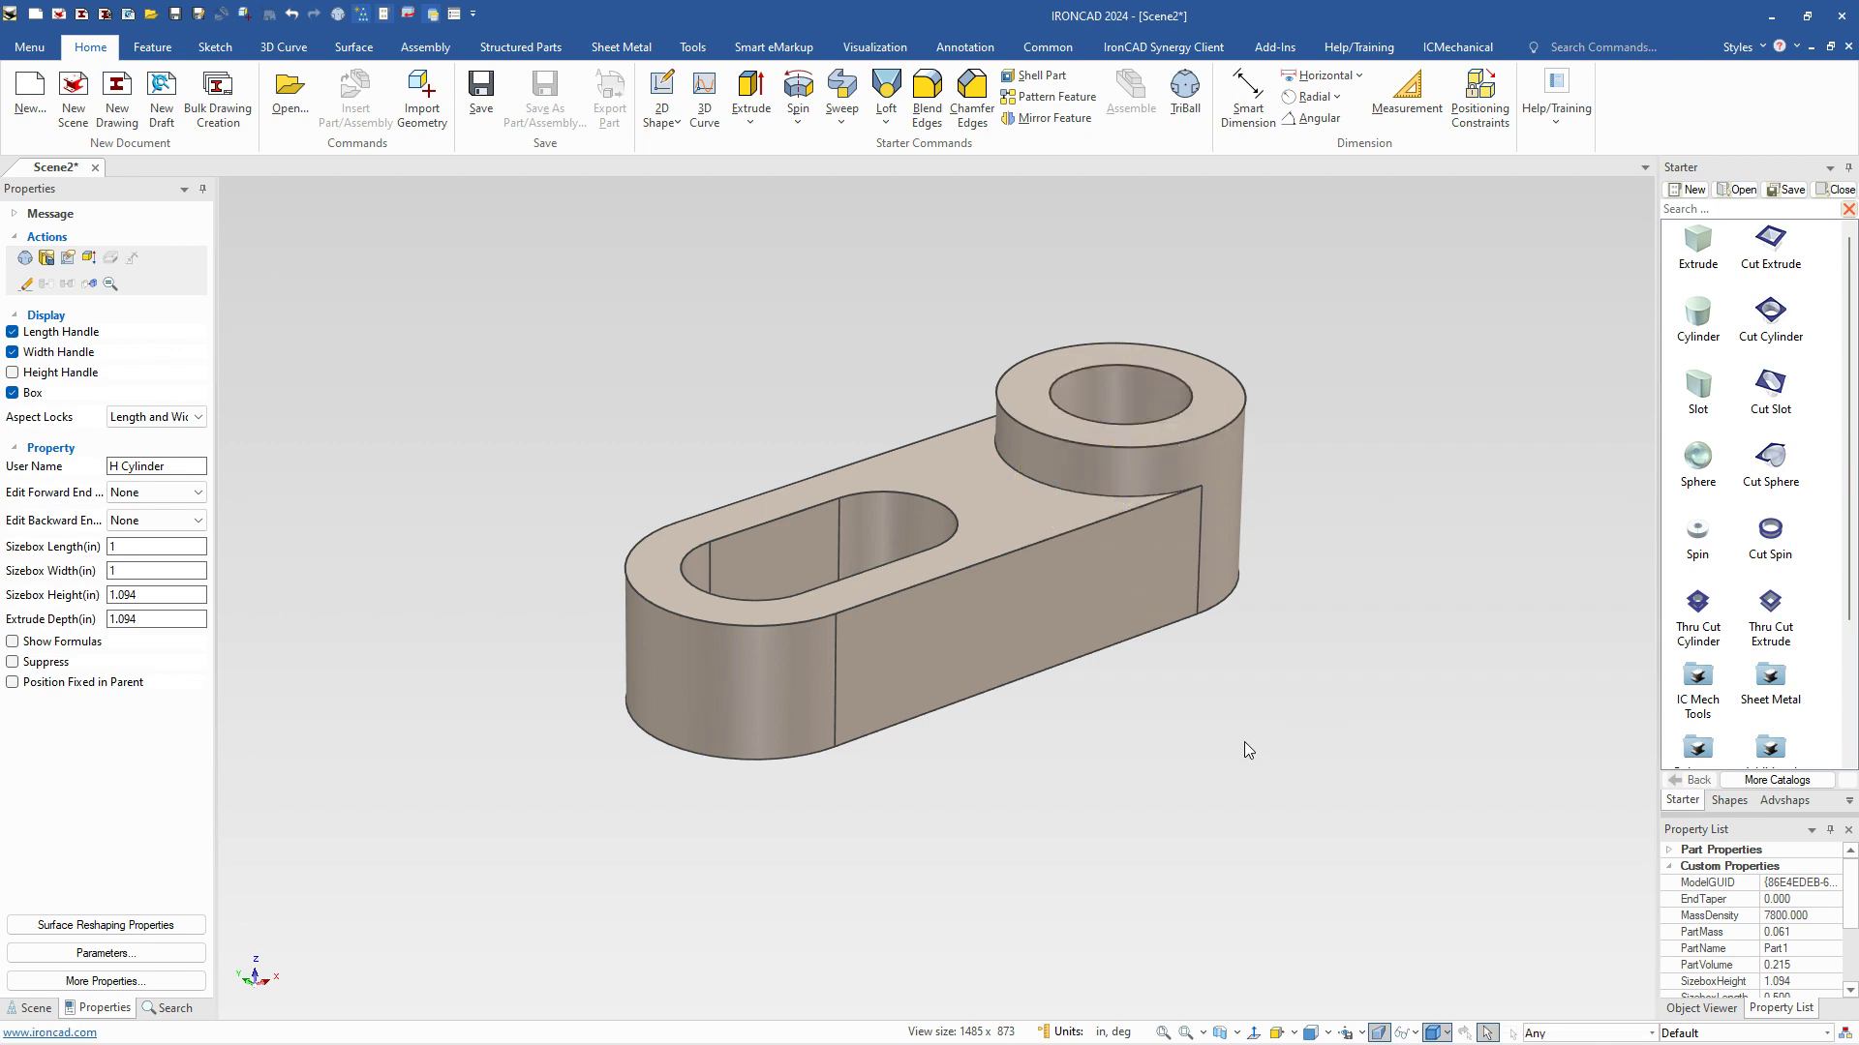
Blend the edge where the raised boss meets the base's upper face with a constant .2 in radius.
mouse_move(1226, 528)
middle_mouse_down()
mouse_move(1236, 826)
mouse_move(1211, 503)
mouse_move(1222, 547)
middle_mouse_up()
left_click(1063, 492)
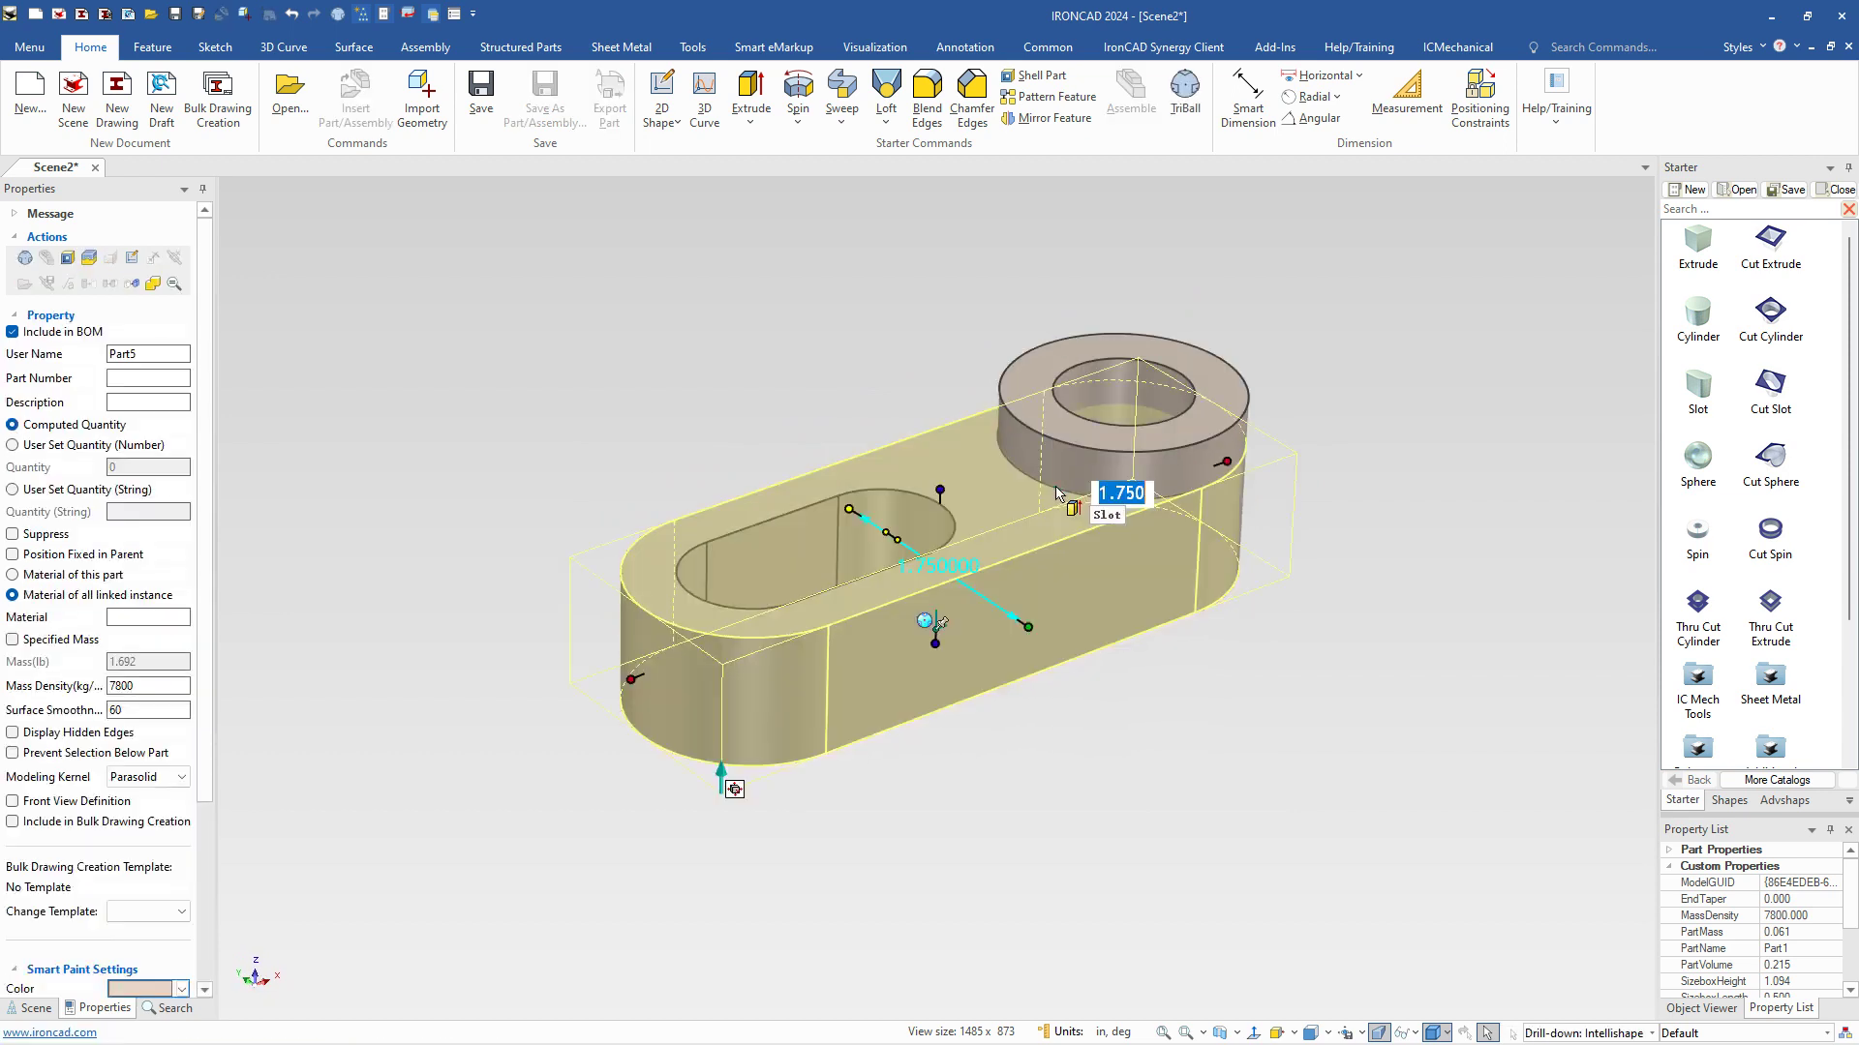
left_click(1056, 494)
right_click(1056, 494)
left_click(1108, 501)
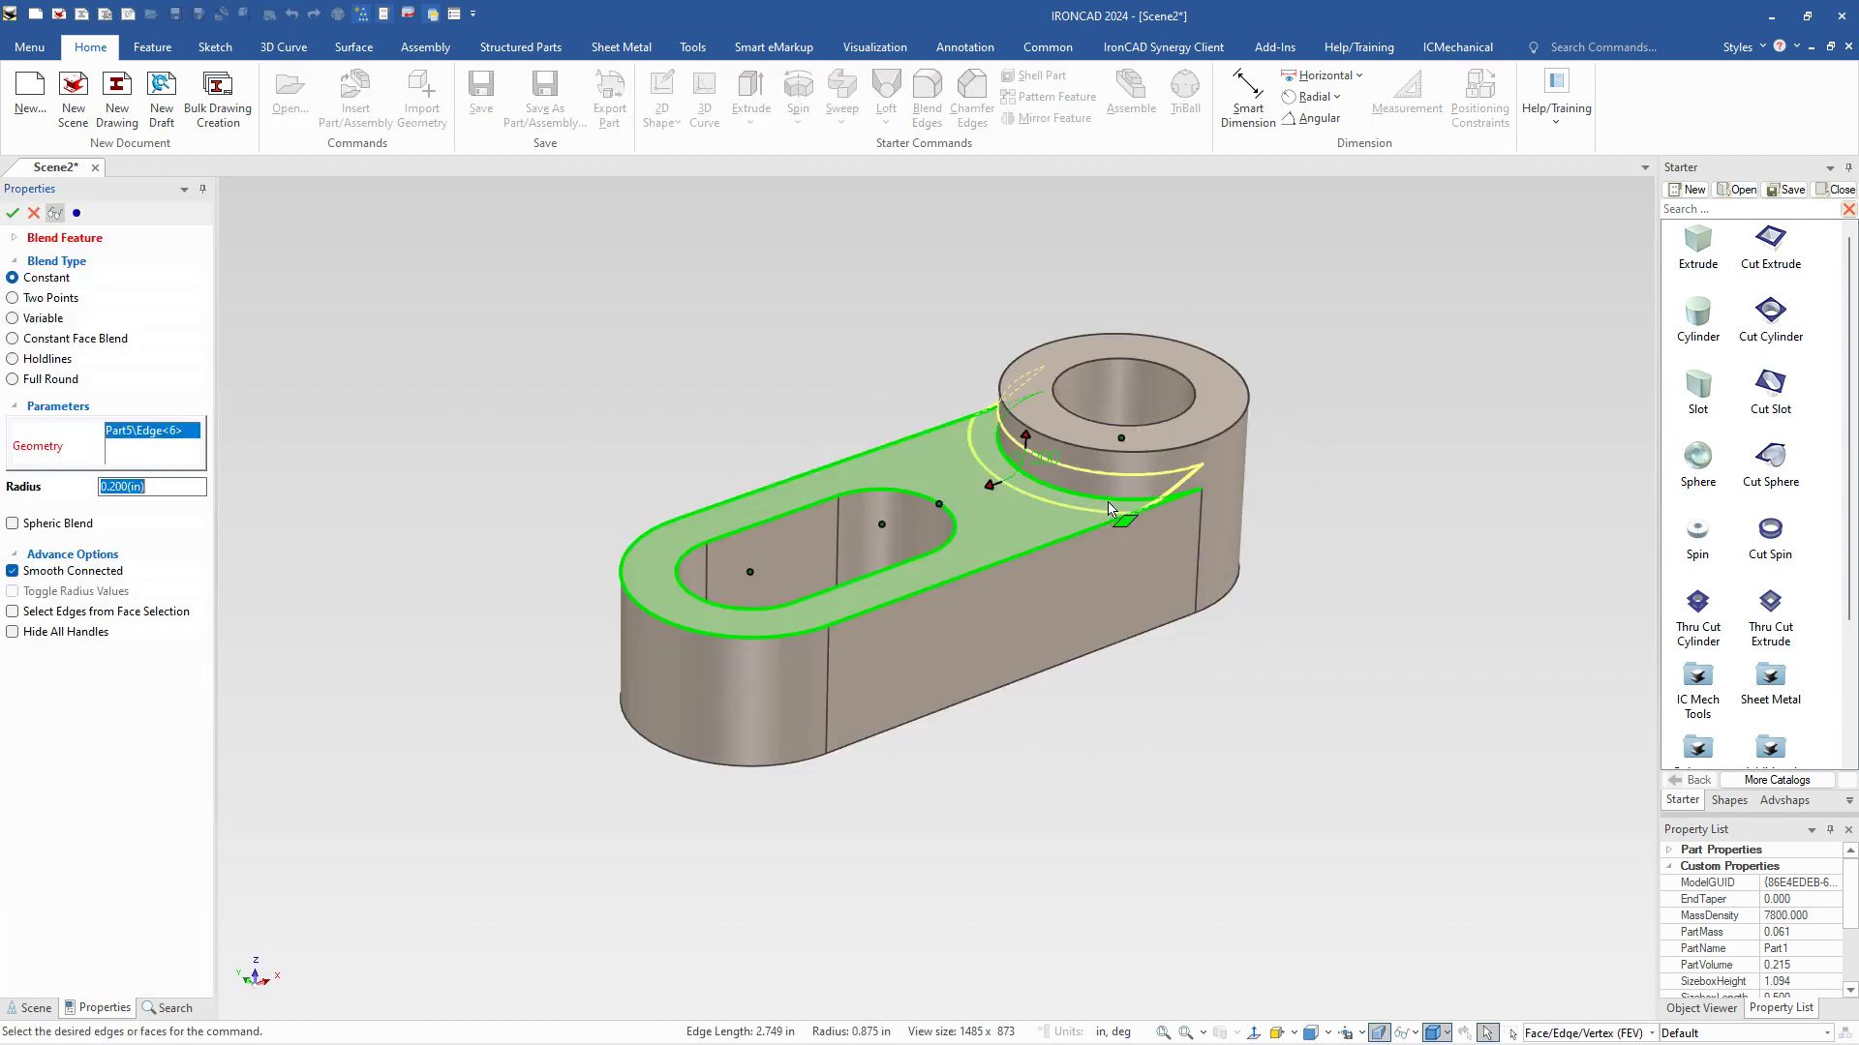
type(".2")
key("Return")
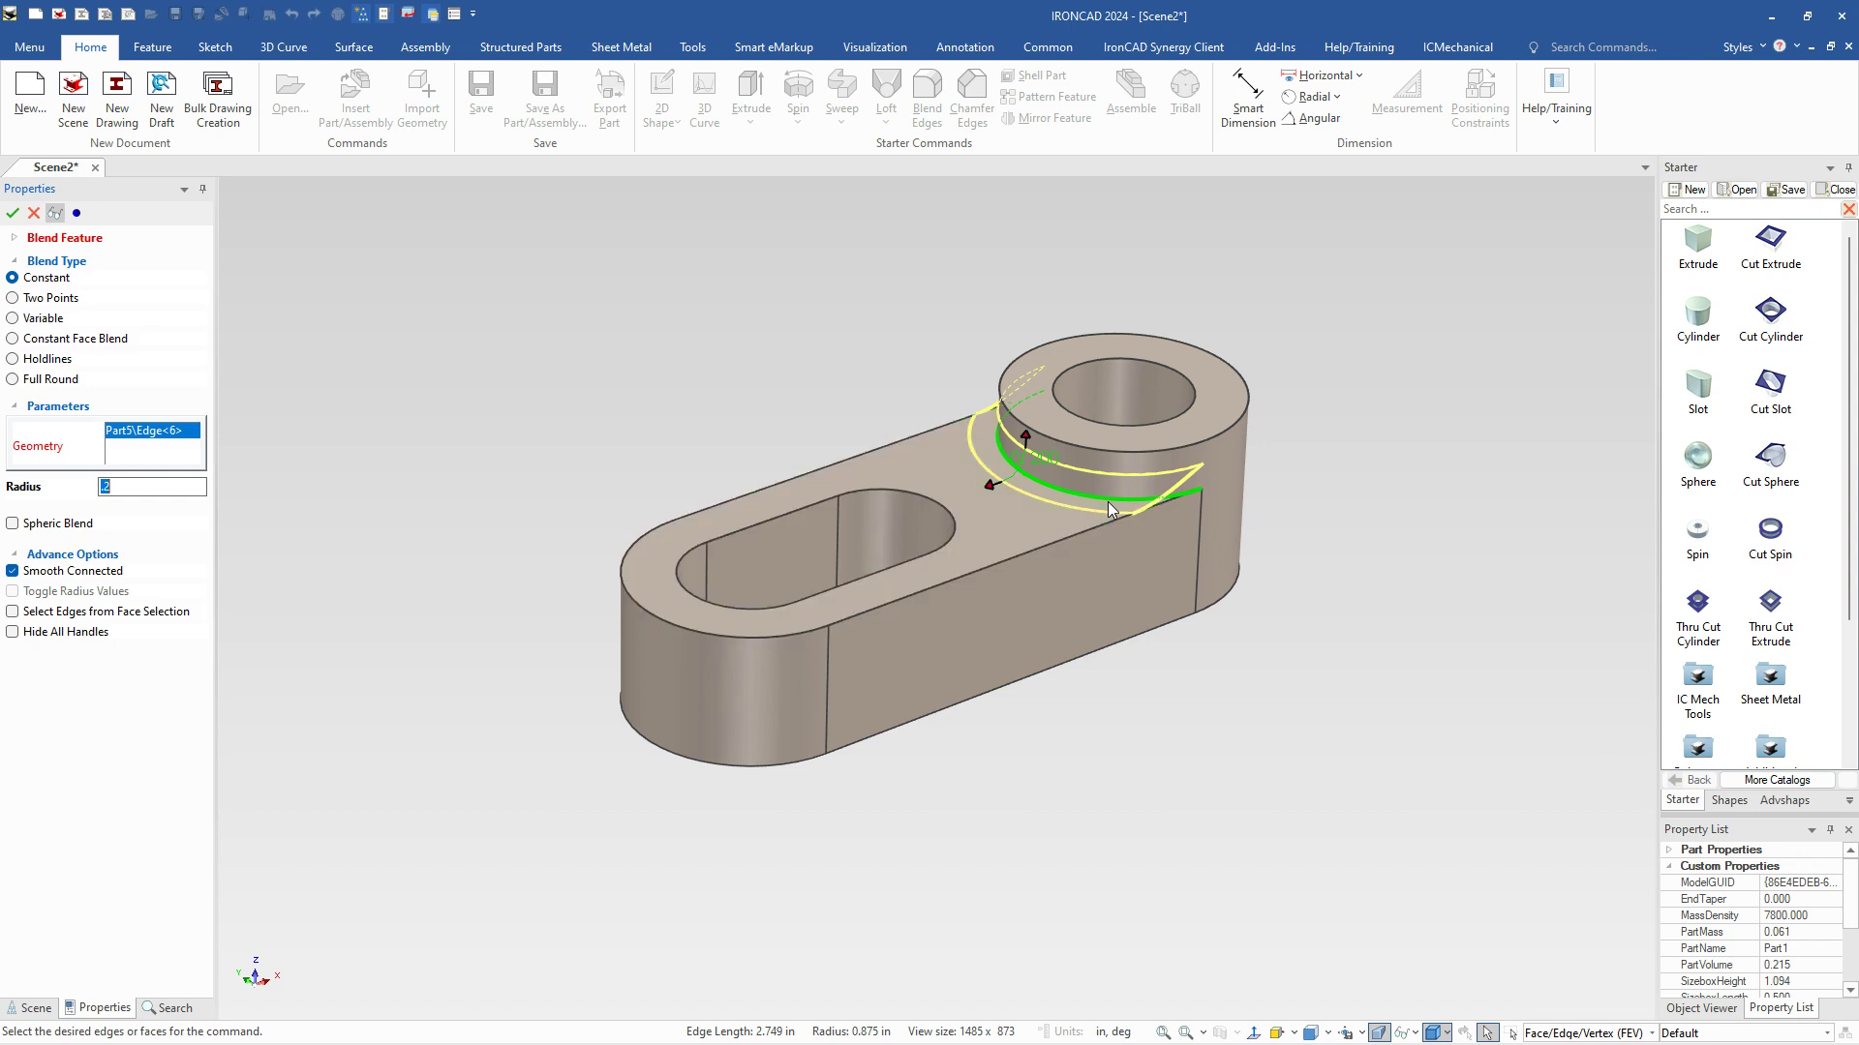
Set the whole part's mass density to 1020 kg/m^3.
left_click(1065, 601)
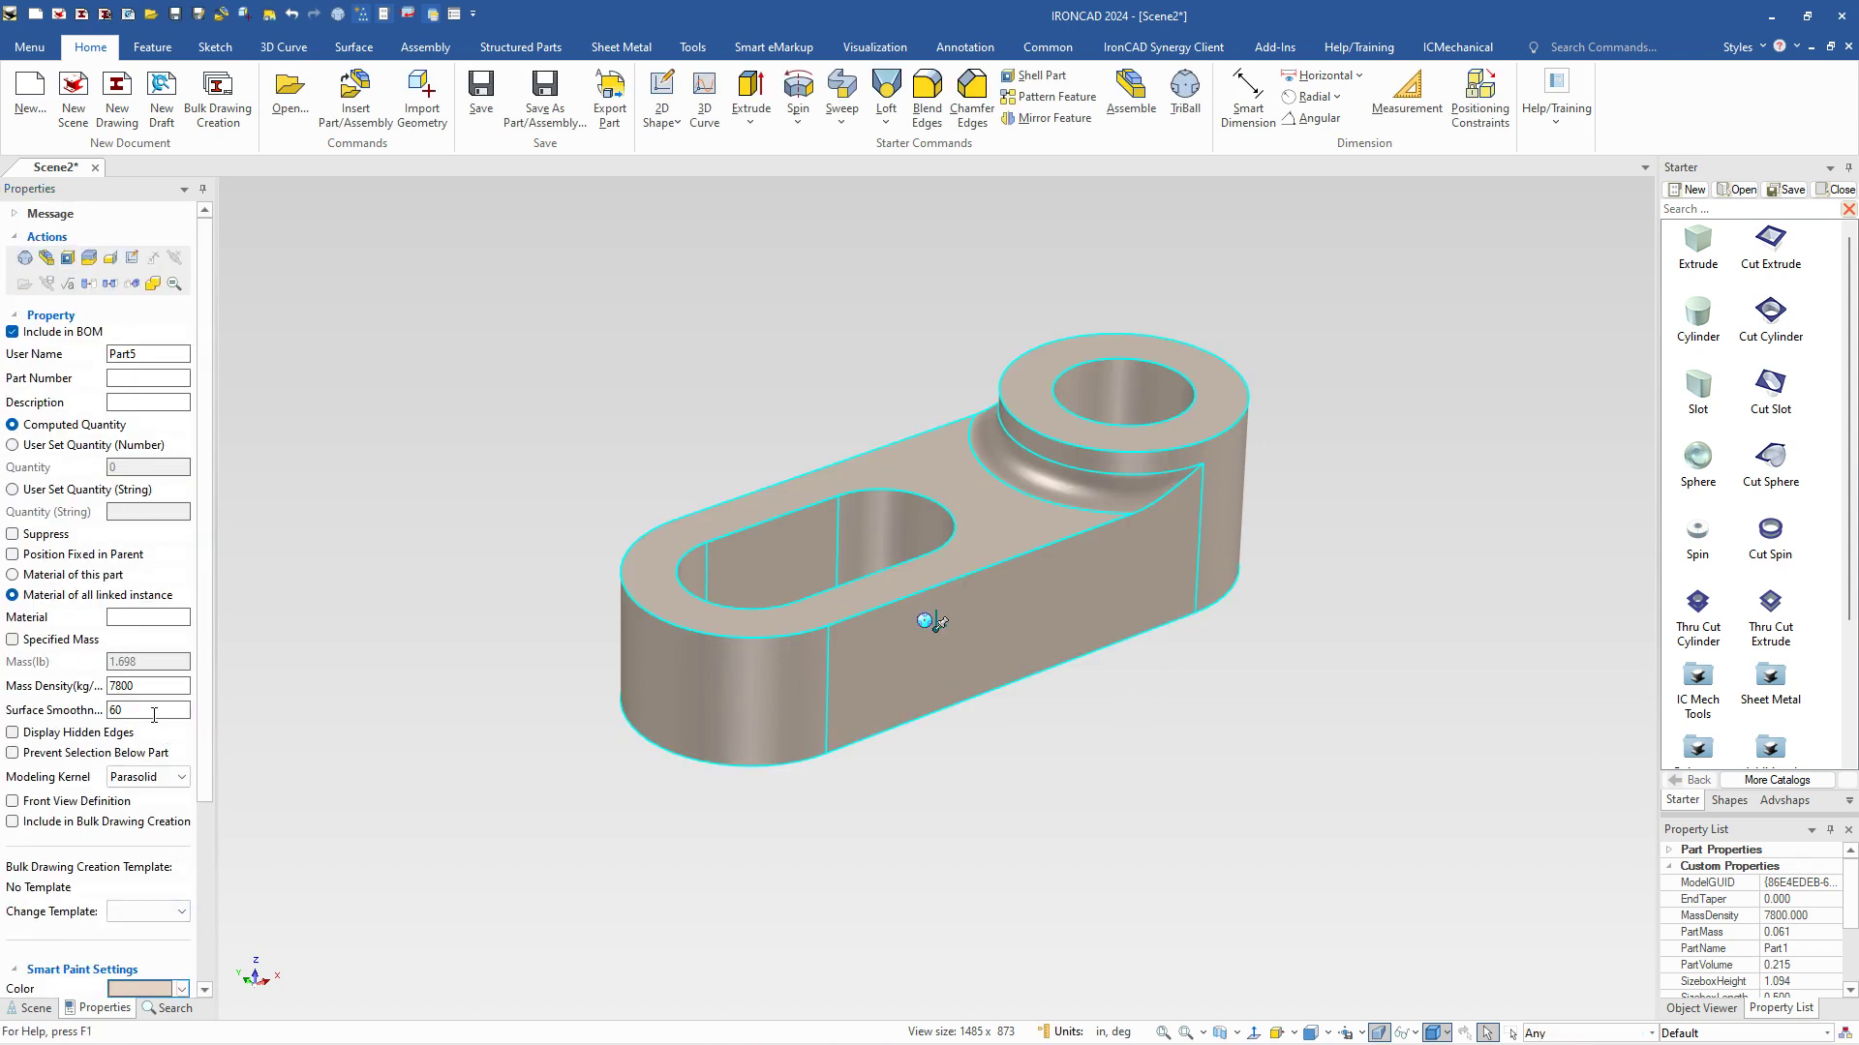
double_click(140, 683)
type("1020")
key("Return")
left_click(1187, 716)
scroll(1018, 462, "up", 1)
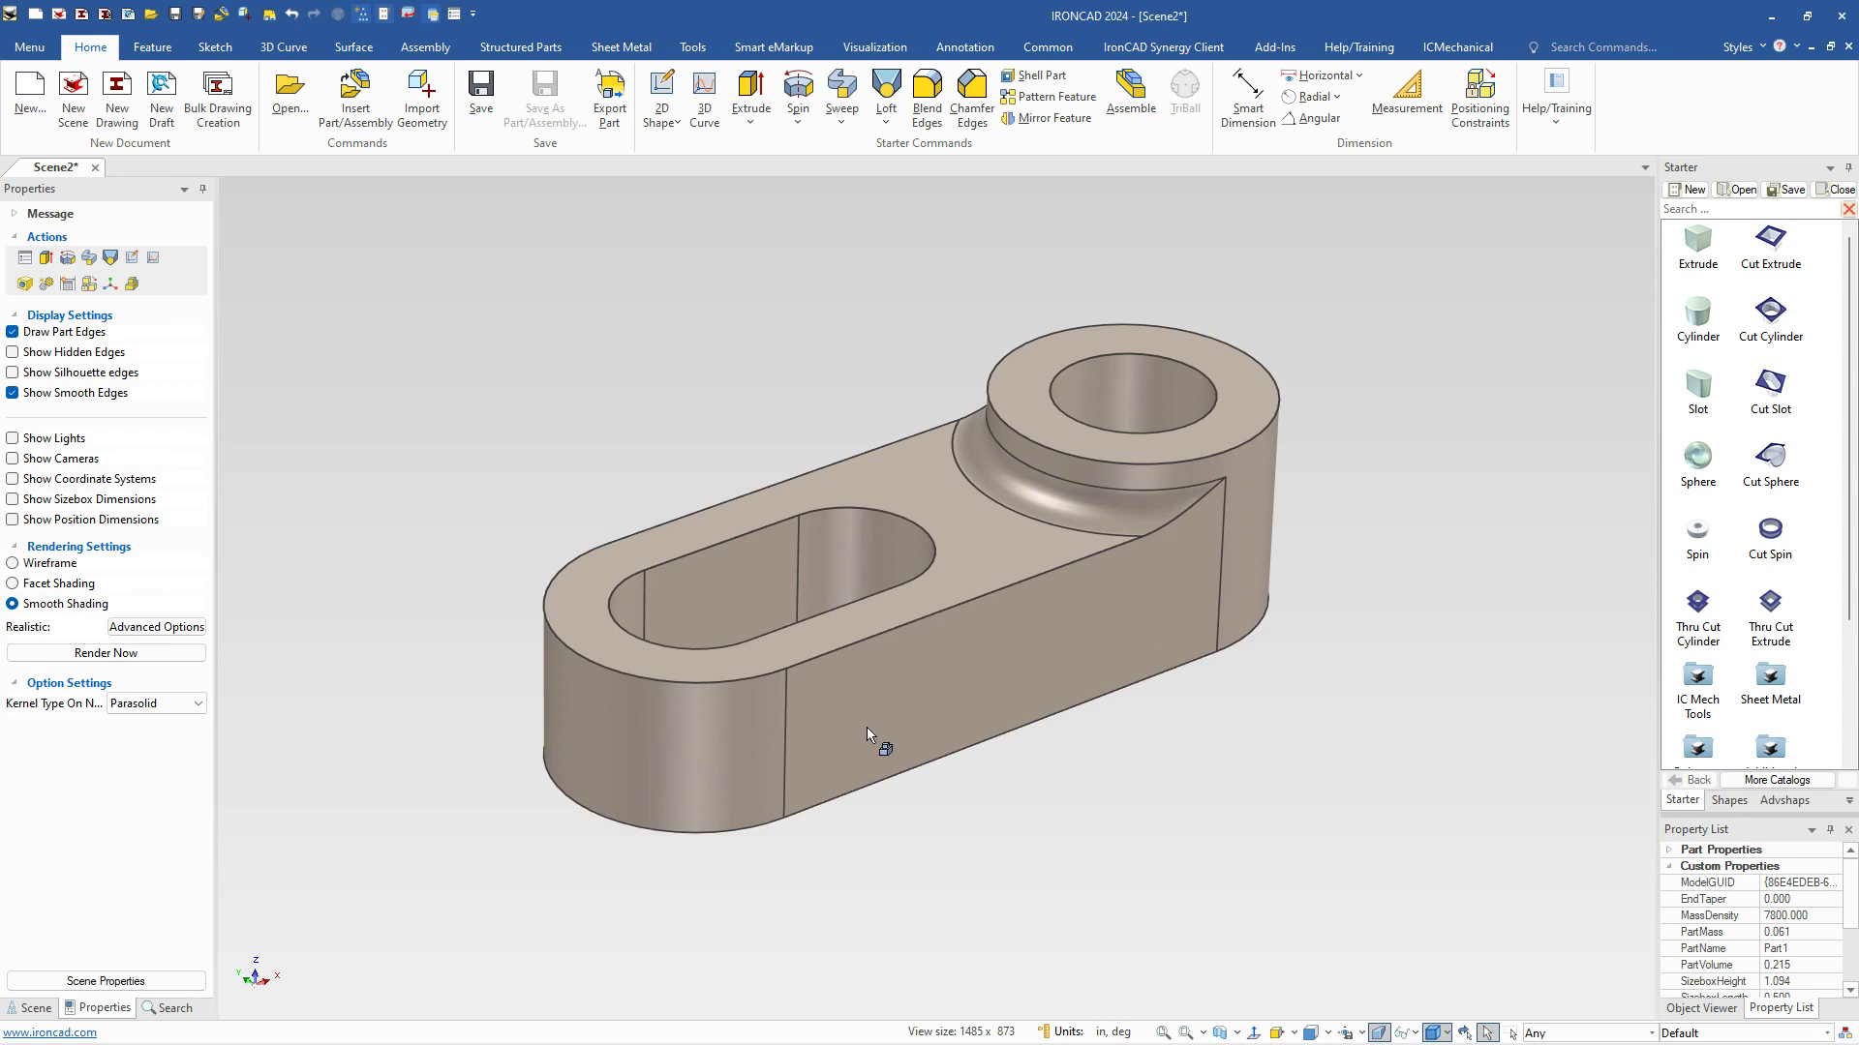
middle_click_drag(991, 624, 1003, 697)
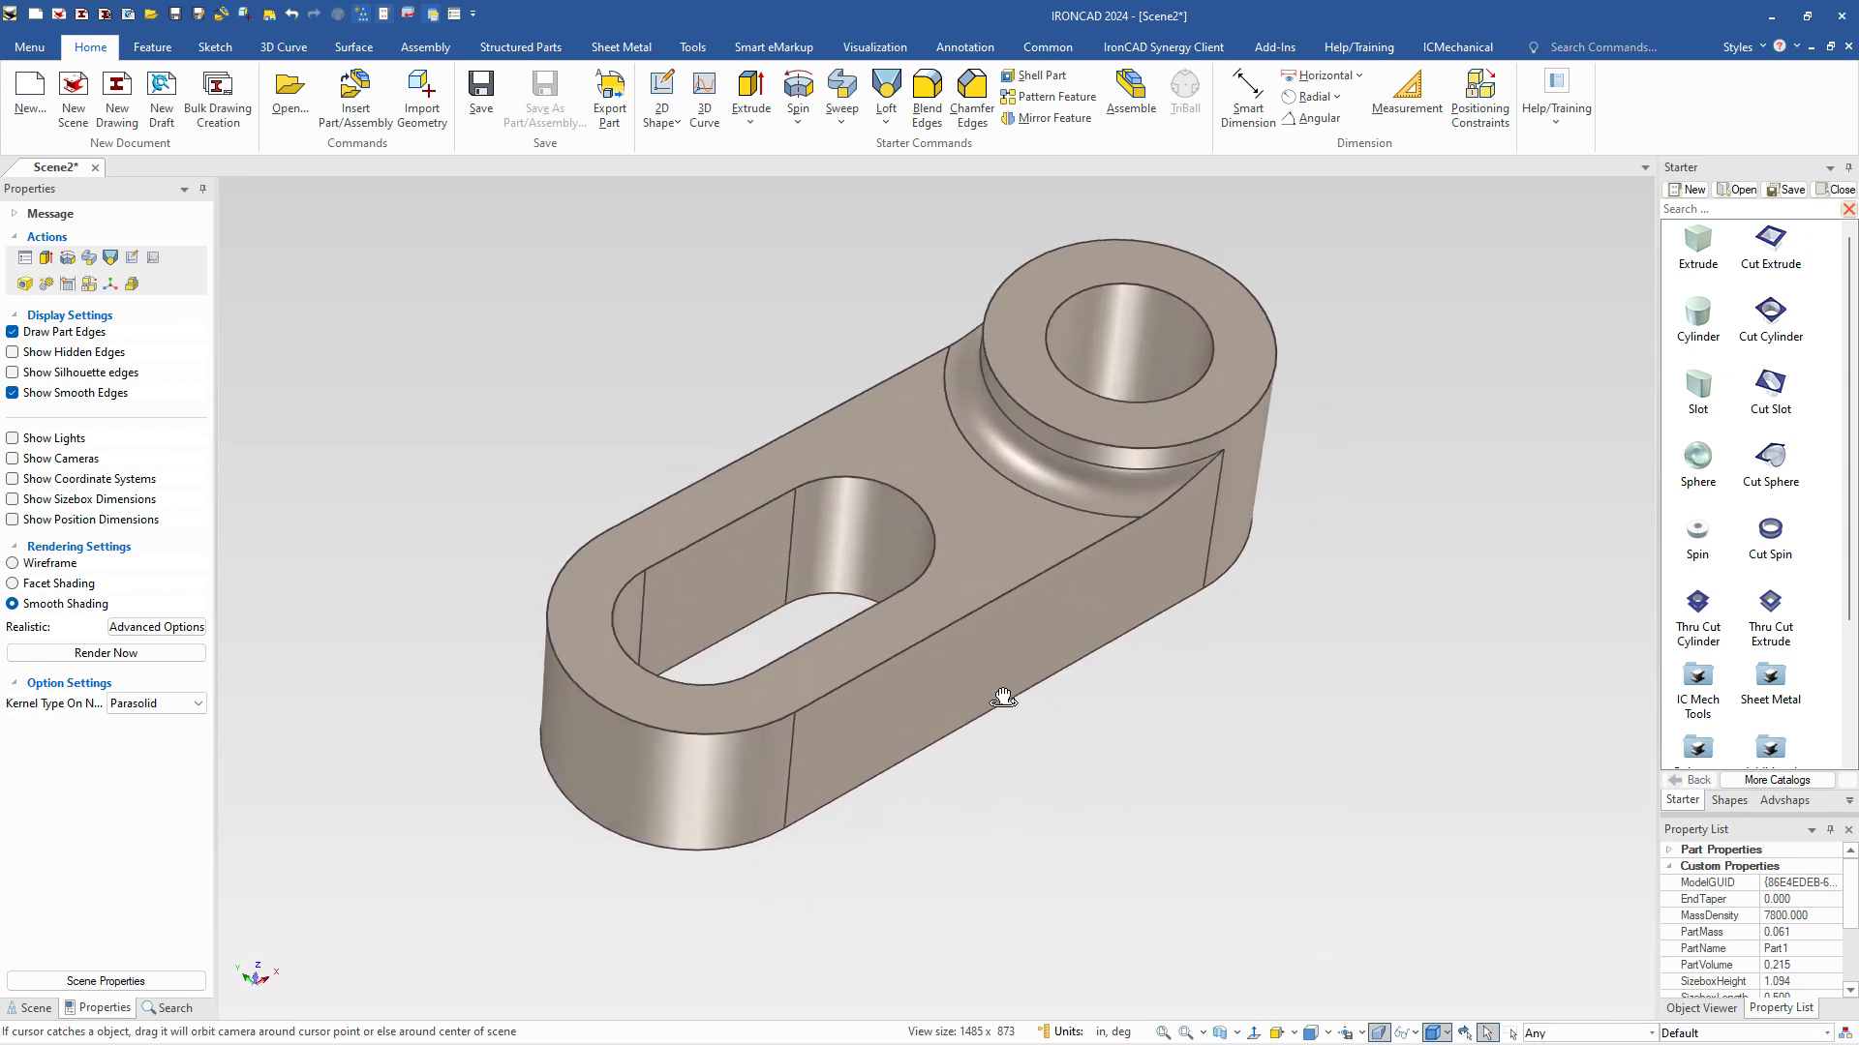